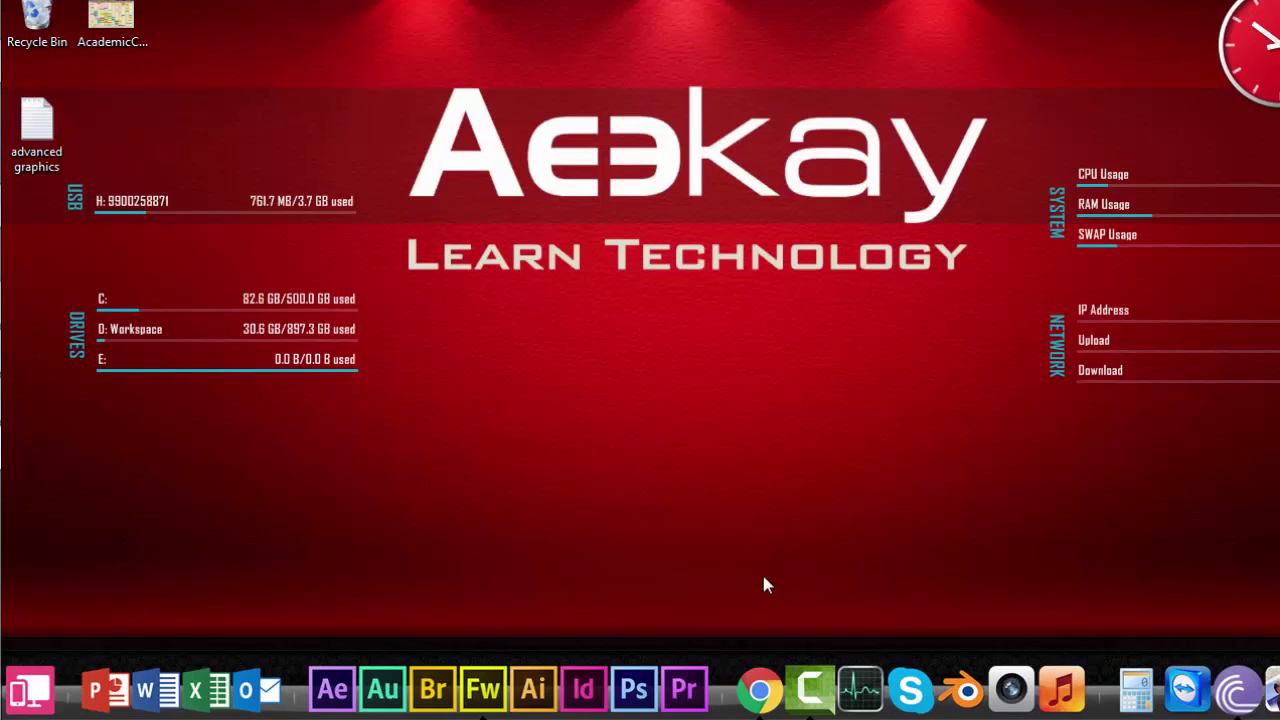
Launch Google Chrome and search Google for 'audacity'.
{"action": "left_click", "coordinate": [760, 688]}
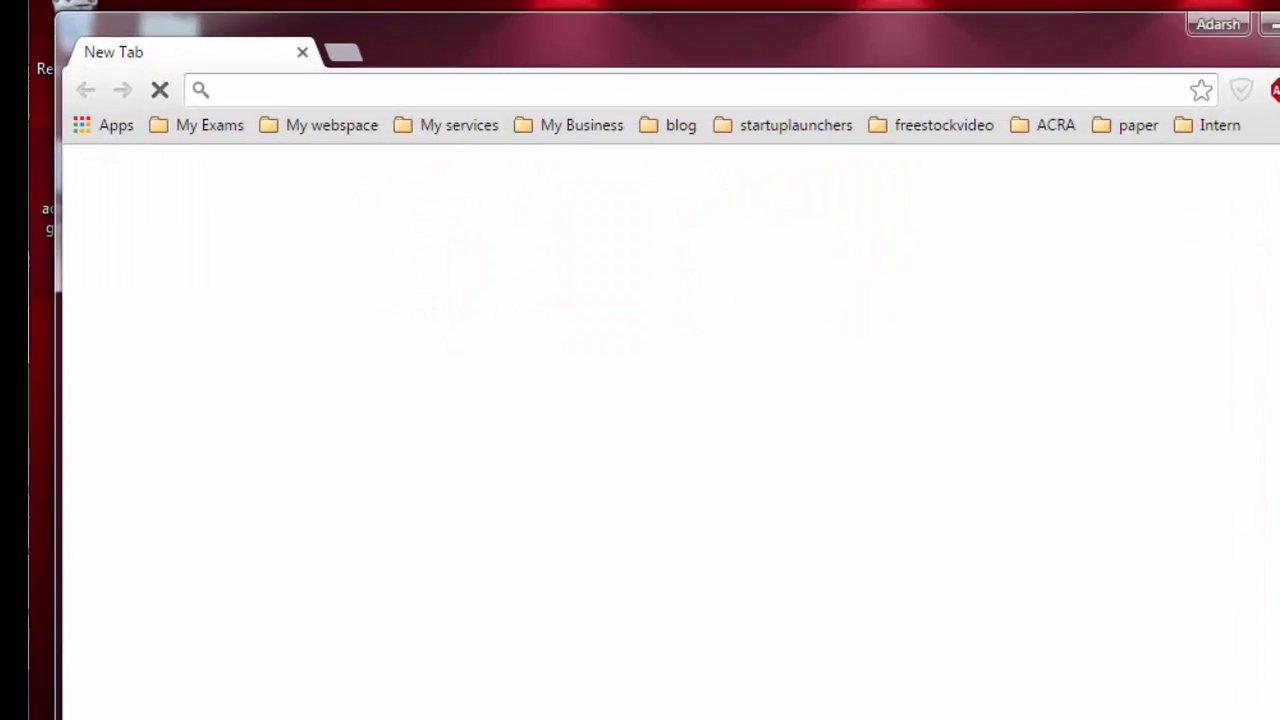
{"action": "type", "text": "audacity"}
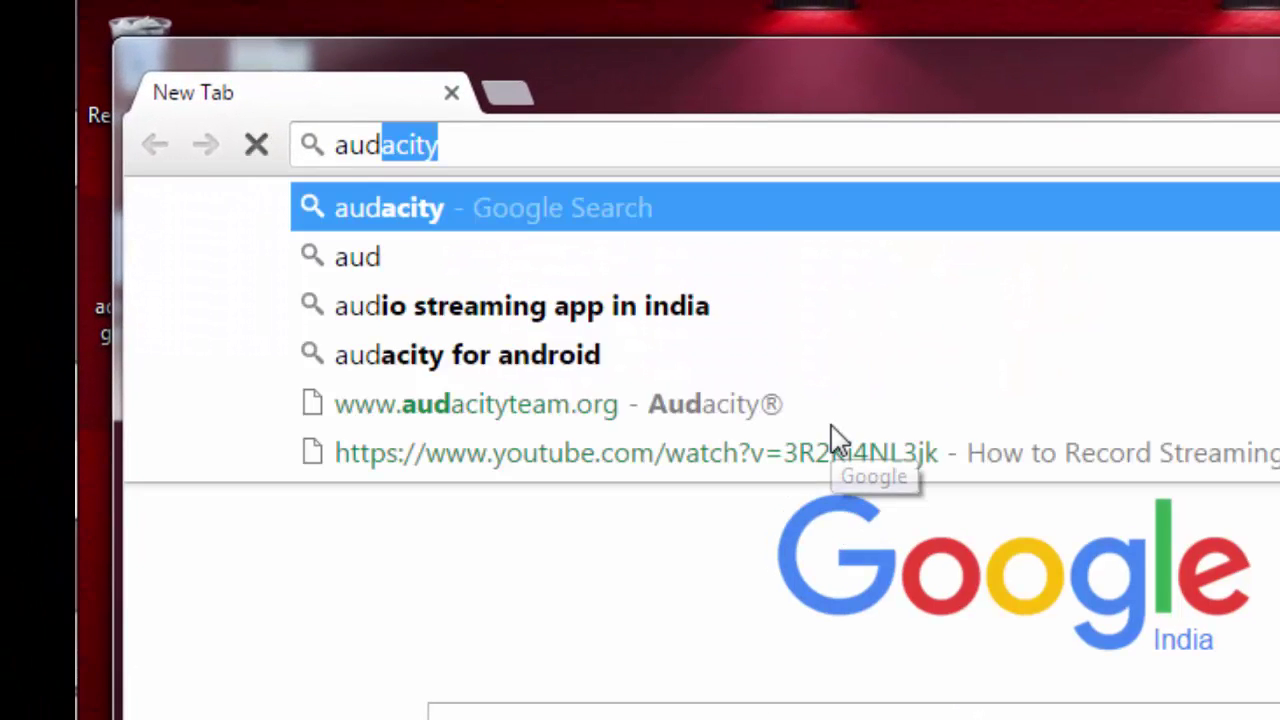
{"action": "key", "text": "Return"}
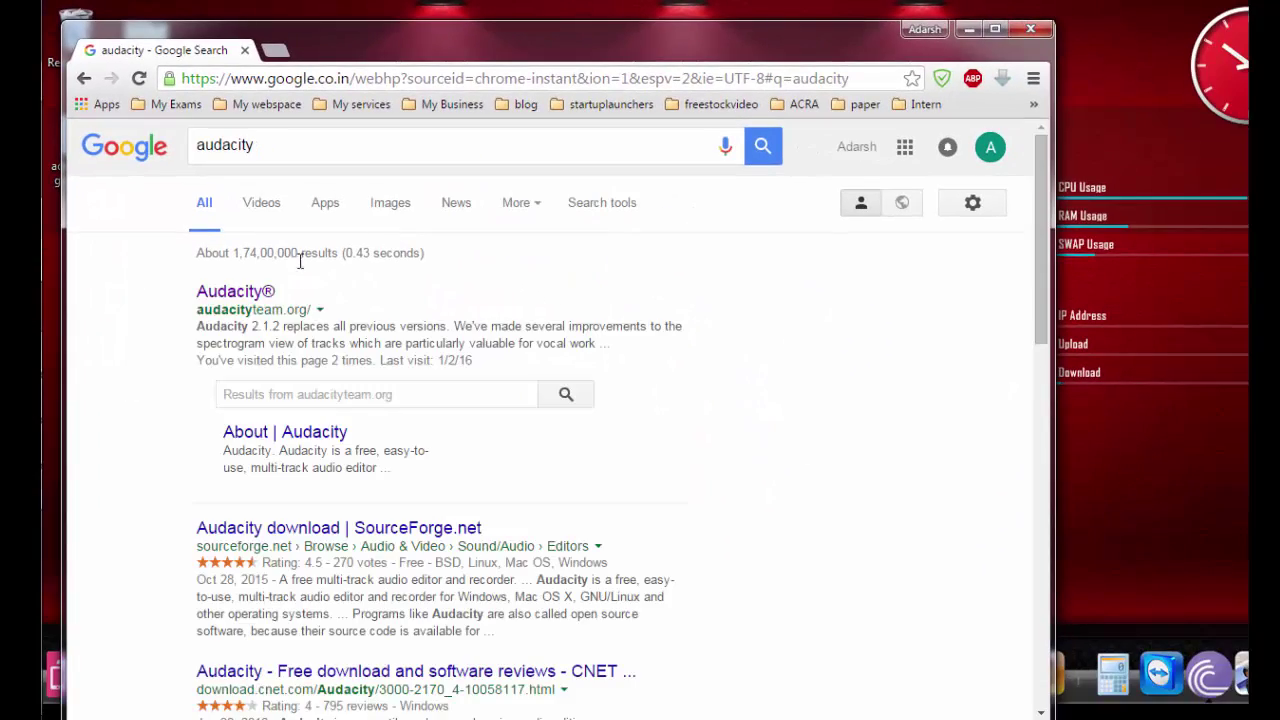
Go to the official audacityteam.org site and choose the Audacity 2.1.2 download.
{"action": "left_click", "coordinate": [228, 292]}
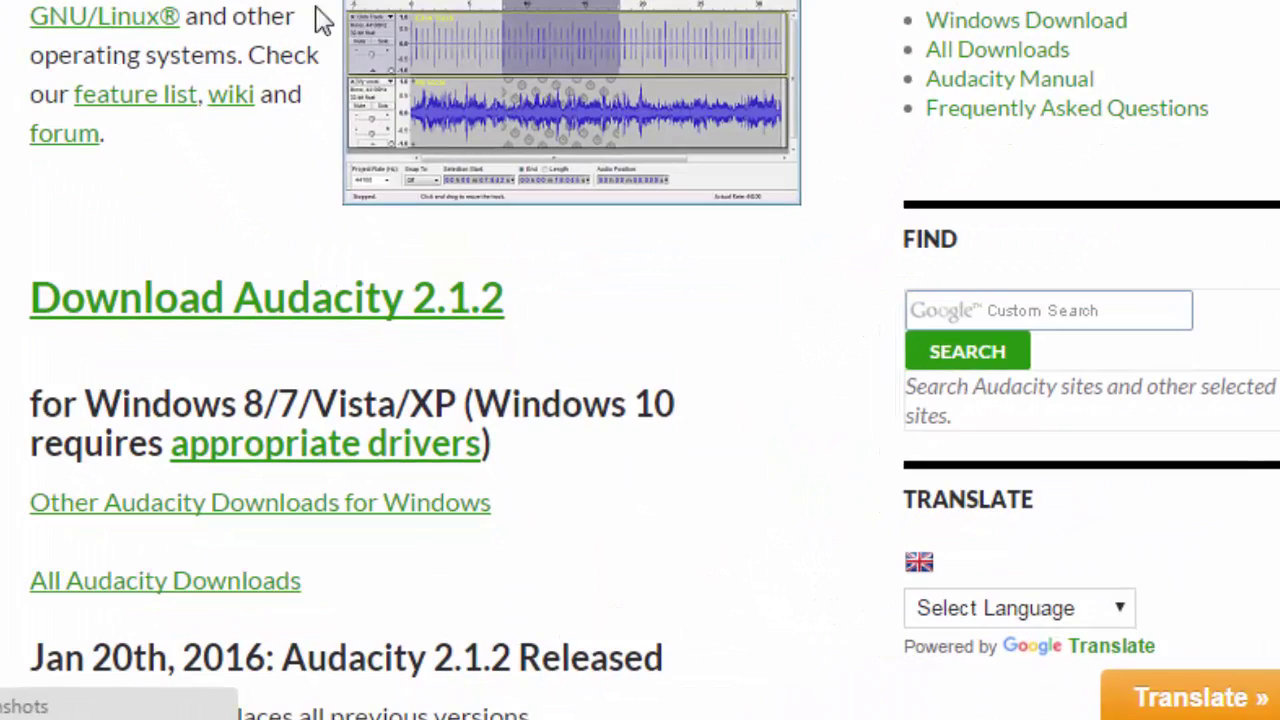
{"action": "scroll", "coordinate": [600, 278], "scroll_direction": "down", "scroll_amount": 3}
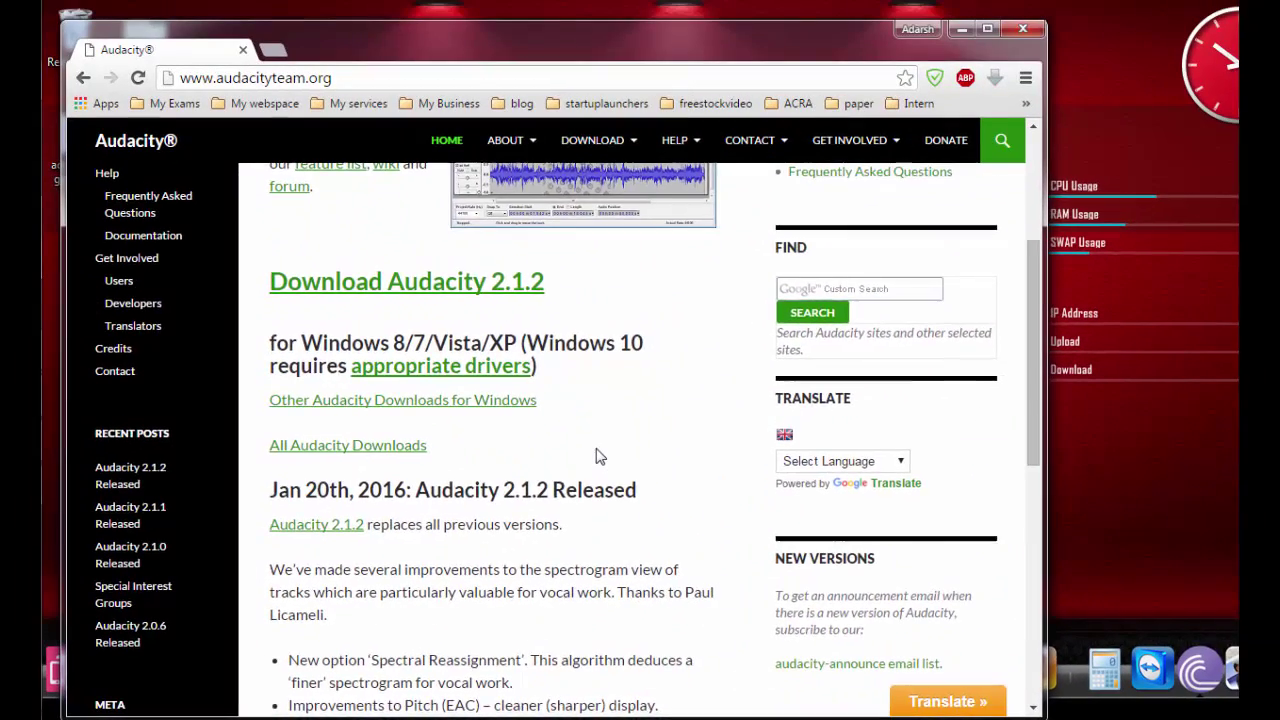
{"action": "scroll", "coordinate": [600, 281], "scroll_direction": "up", "scroll_amount": 2}
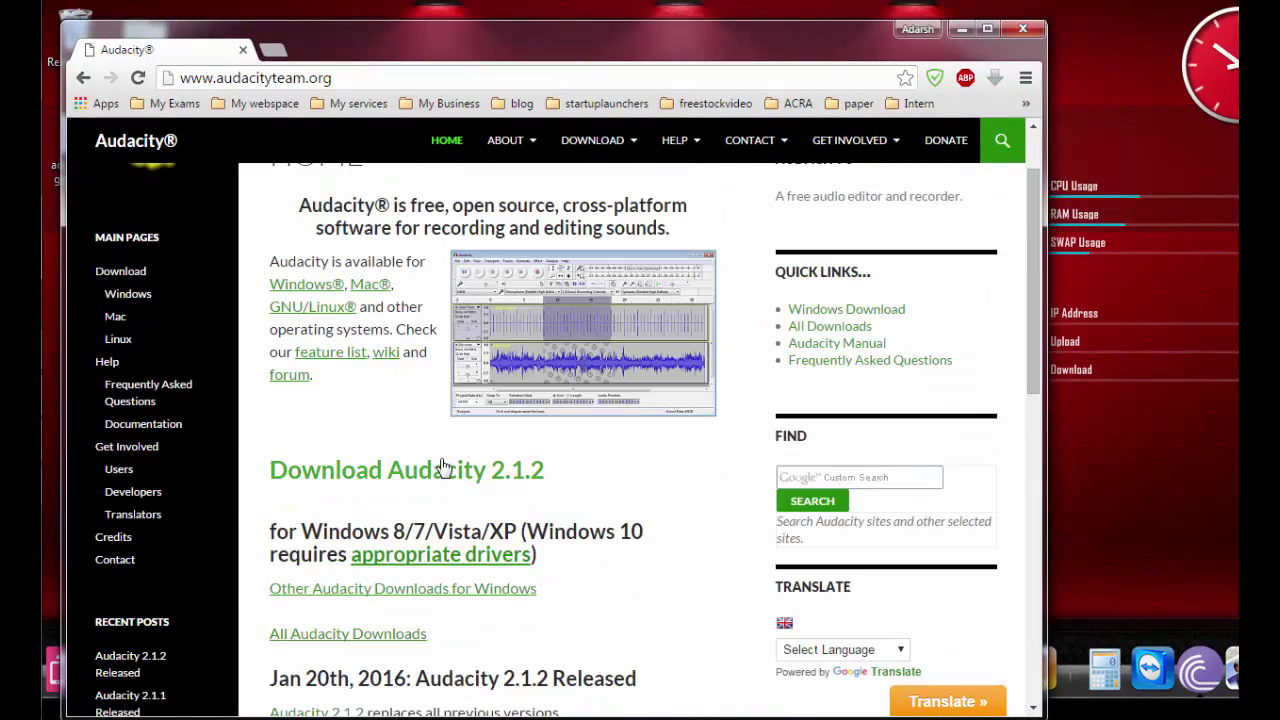
{"action": "left_click", "coordinate": [421, 478]}
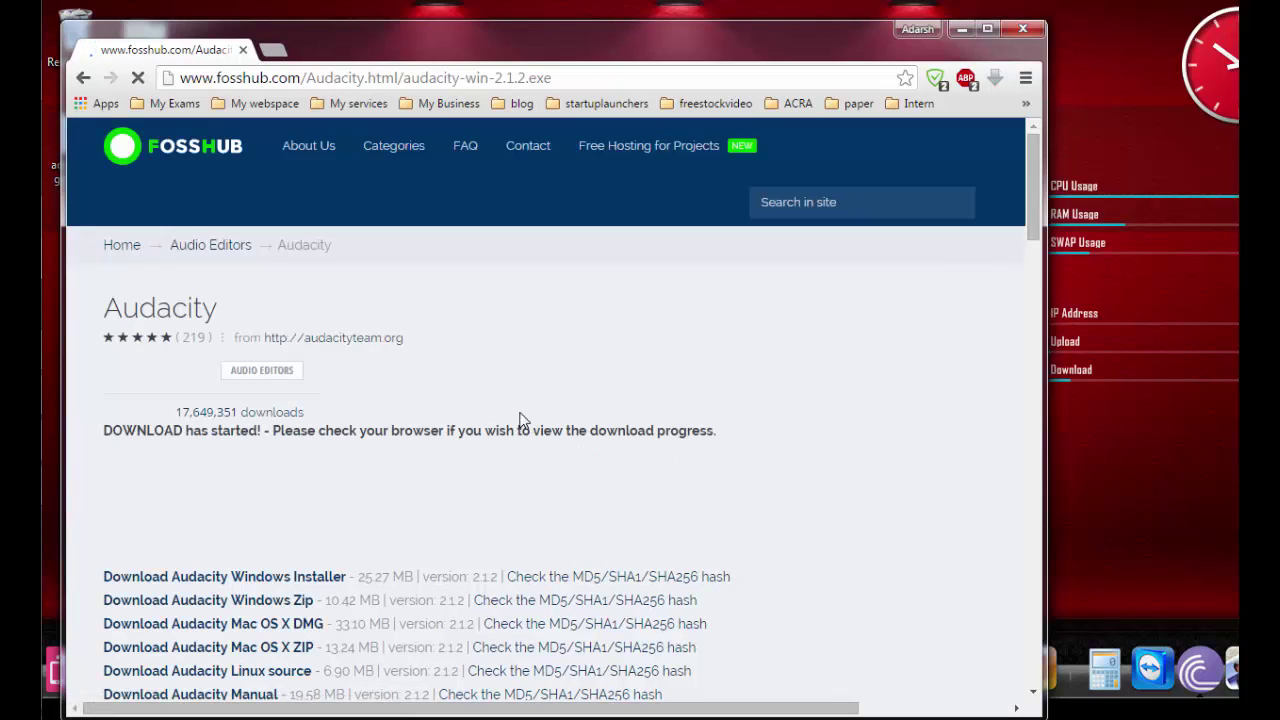
Start downloading the 25.26 MB audacity-win-2.1.2.exe installer into Downloads\Programs.
{"action": "scroll", "coordinate": [516, 410], "scroll_direction": "down", "scroll_amount": 2}
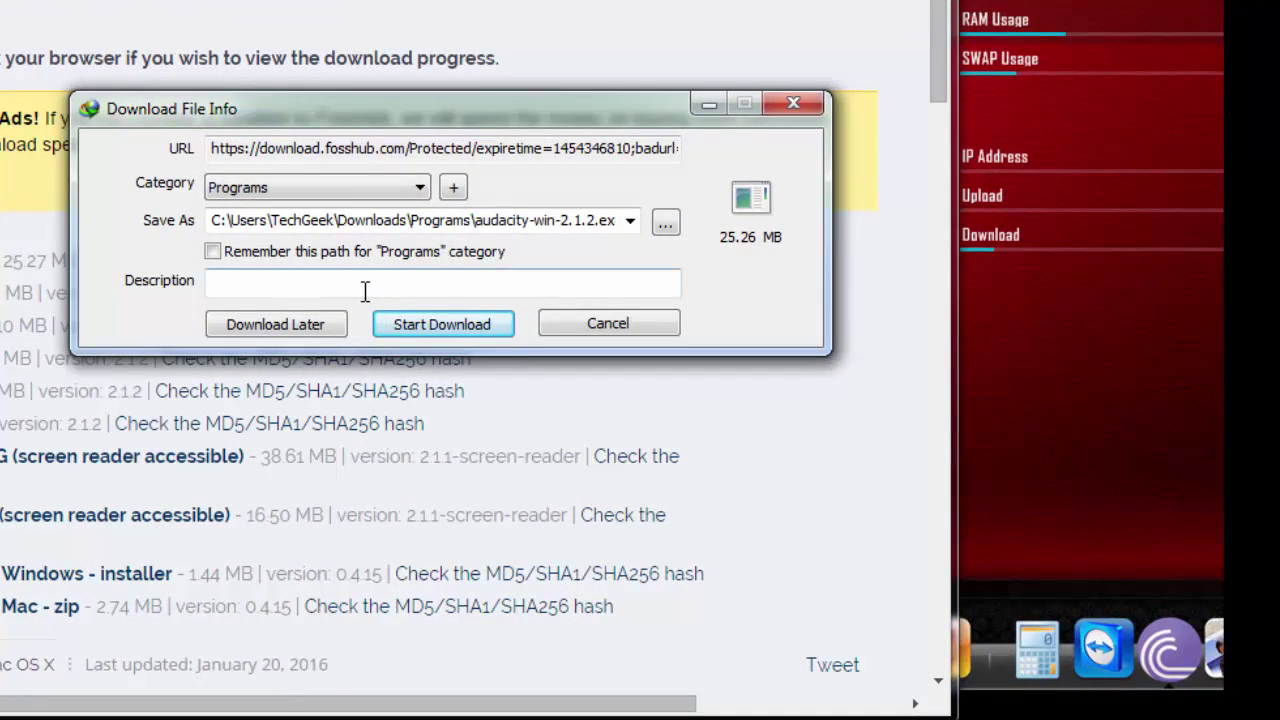
{"action": "left_click_drag", "start_coordinate": [304, 111], "coordinate": [121, 92]}
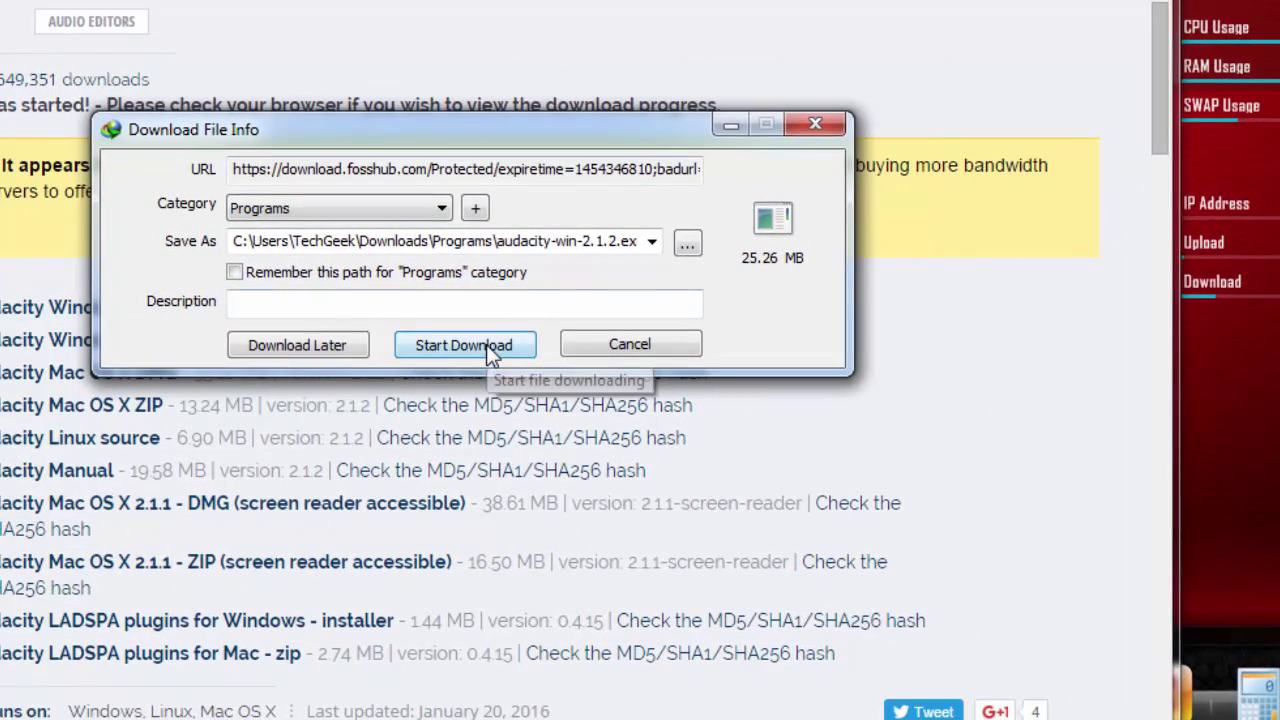
{"action": "left_click", "coordinate": [485, 343]}
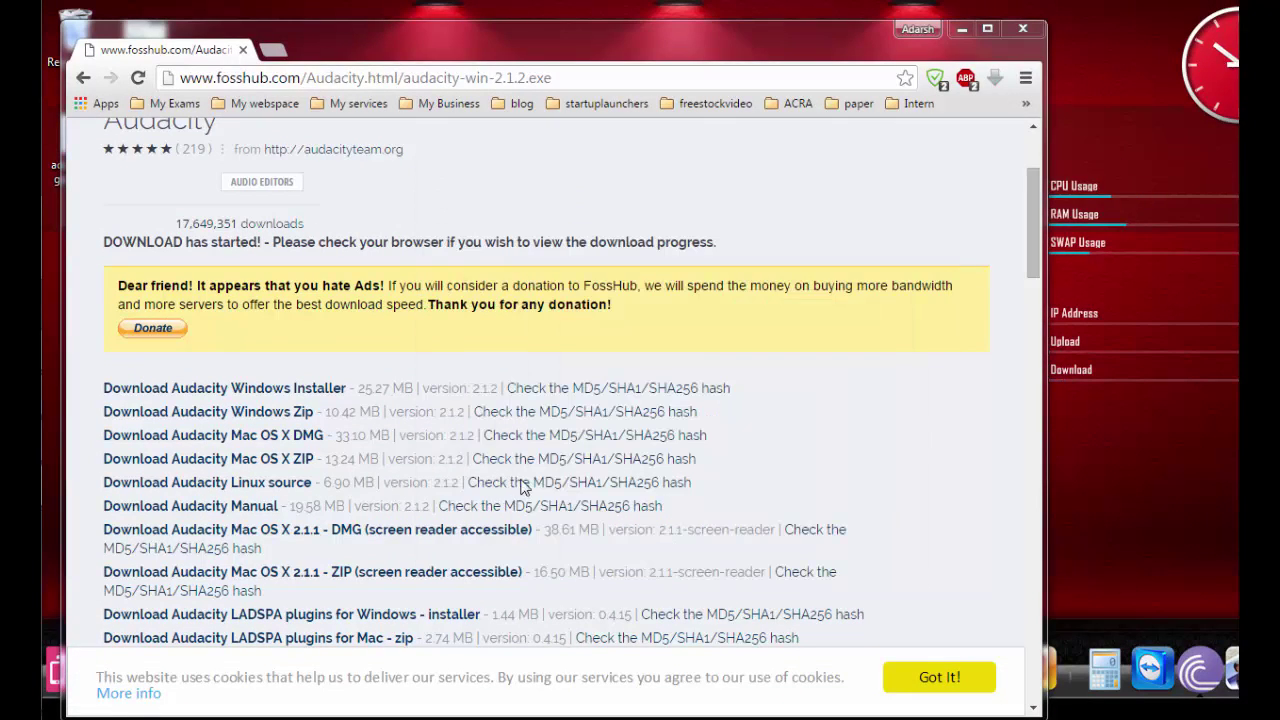
Download the 1.44 MB LADSPA_plugins-win-0.4.15.exe installer from FossHub and run it.
{"action": "scroll", "coordinate": [820, 240], "scroll_direction": "down", "scroll_amount": 5}
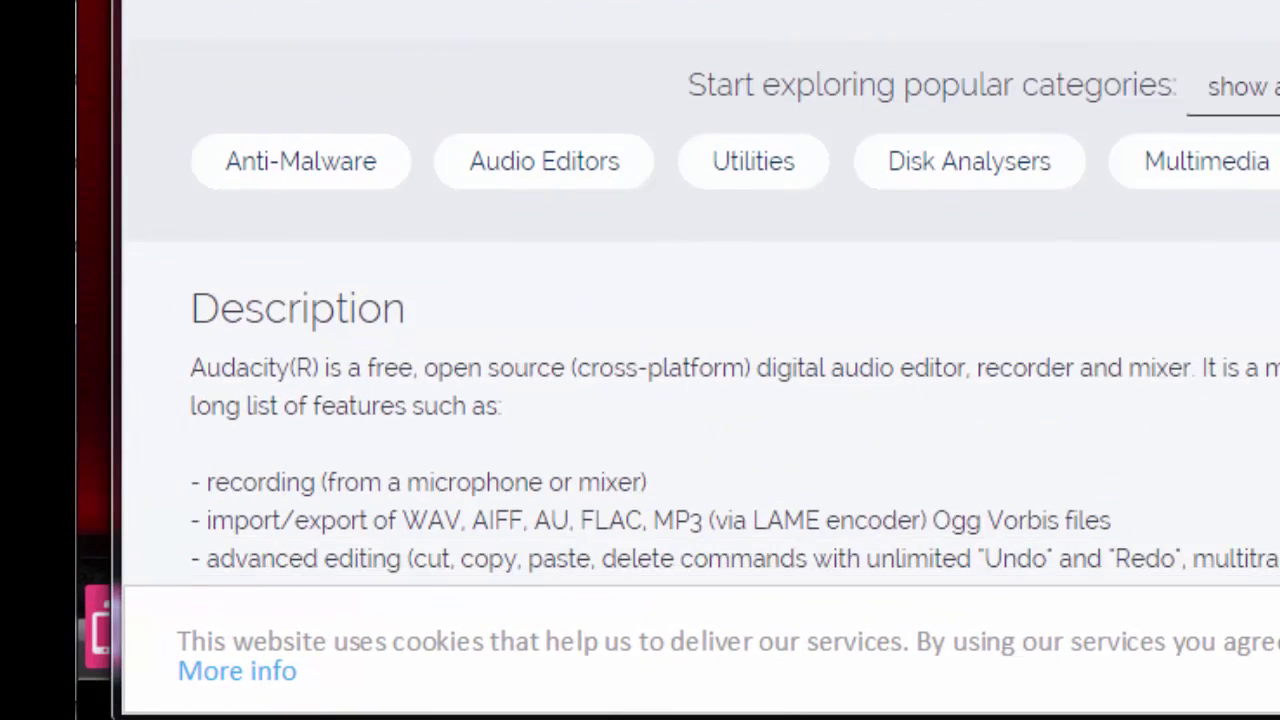
{"action": "scroll", "coordinate": [1180, 90], "scroll_direction": "up", "scroll_amount": 4}
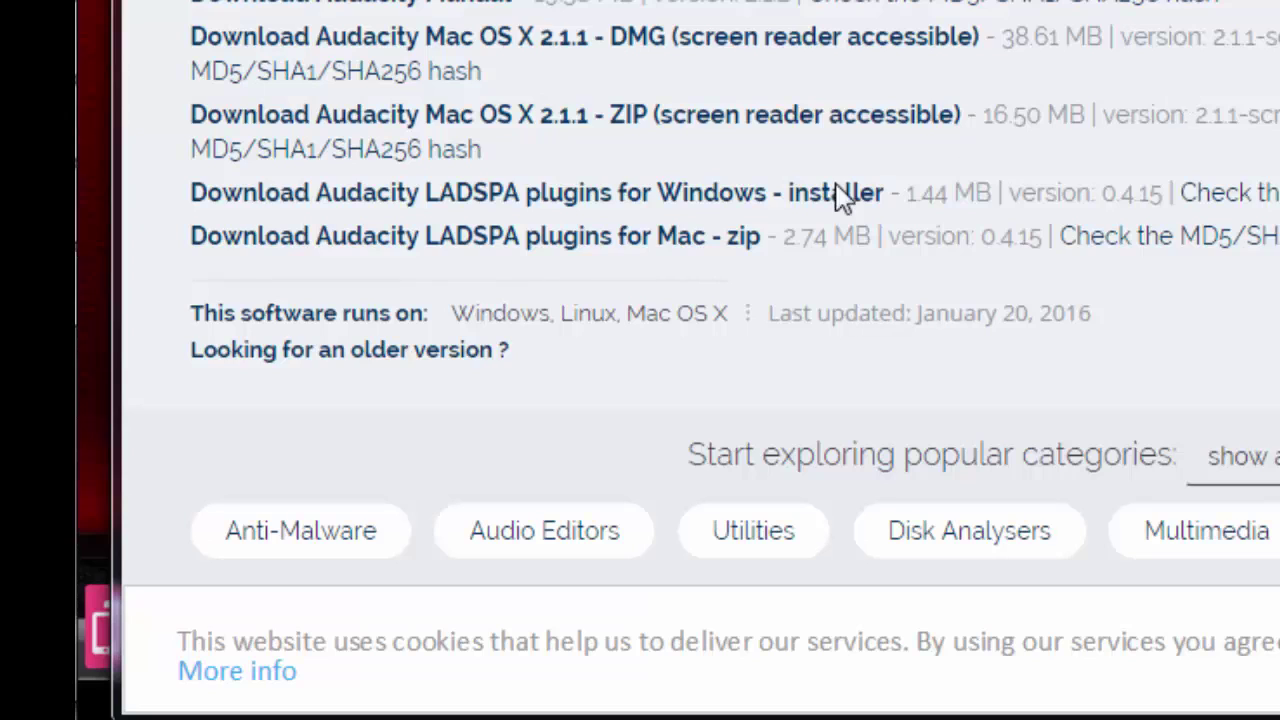
{"action": "left_click", "coordinate": [612, 205]}
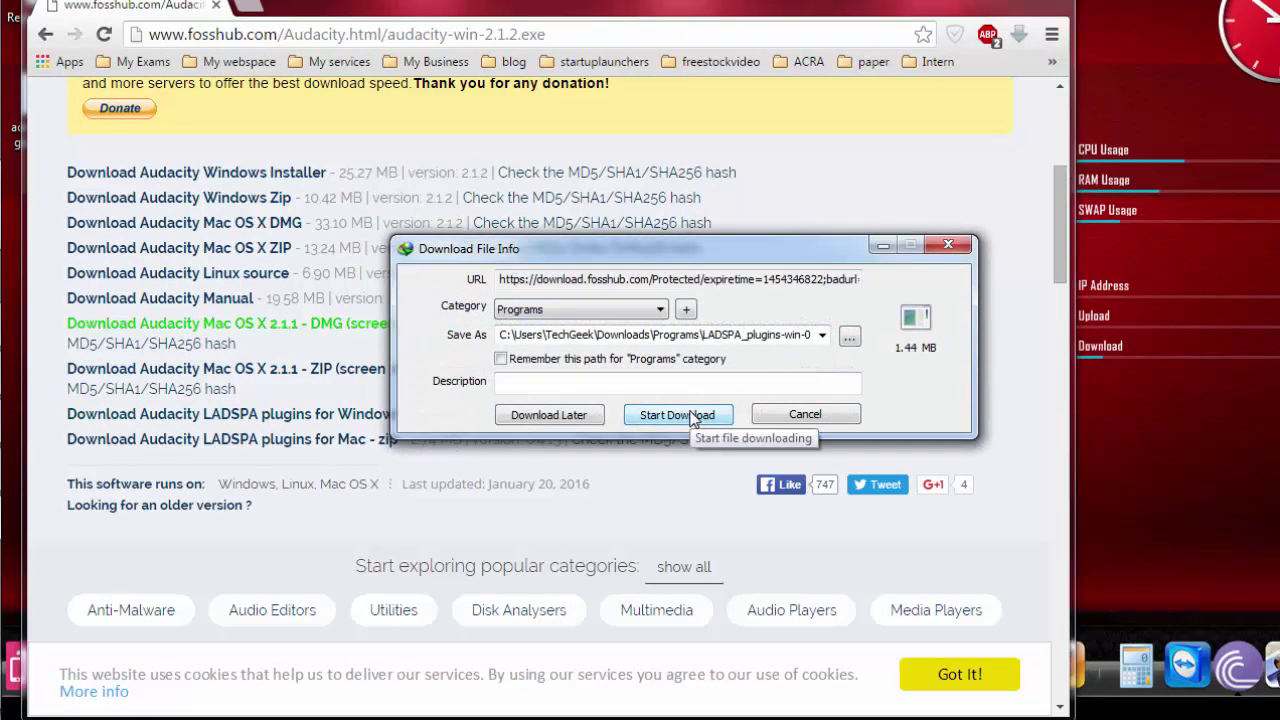
{"action": "left_click", "coordinate": [690, 415]}
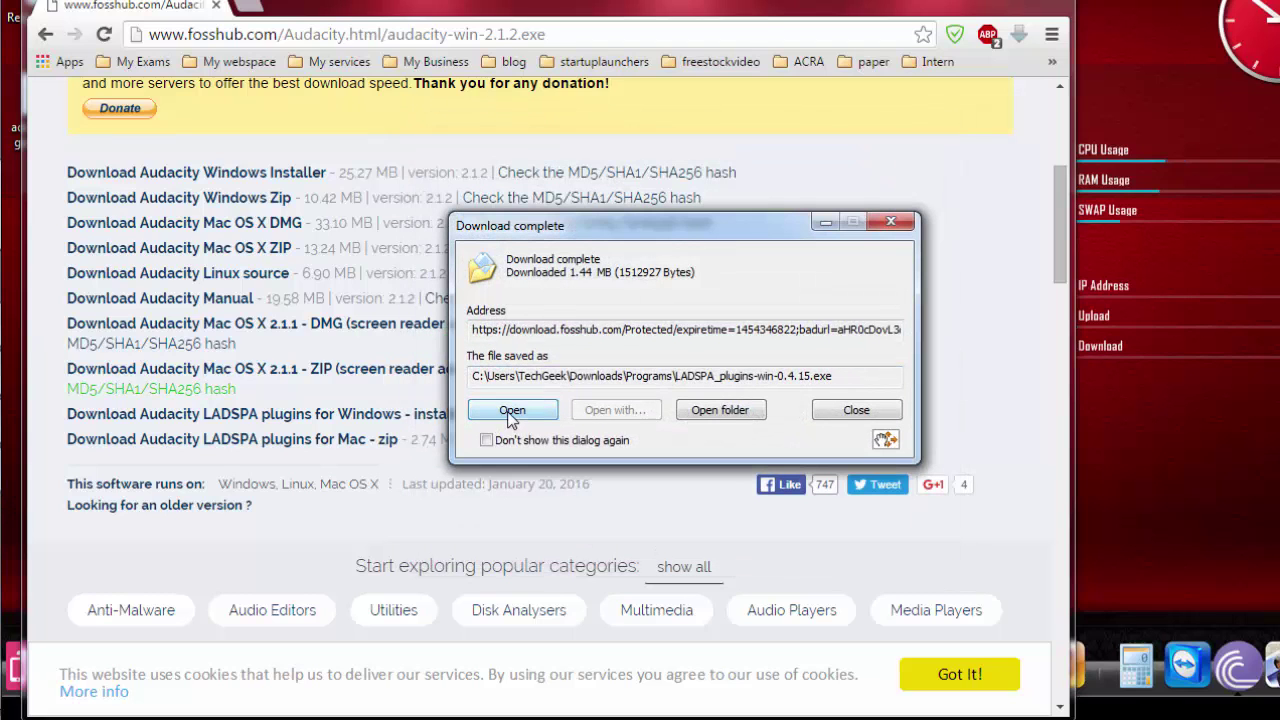
{"action": "left_click", "coordinate": [512, 412]}
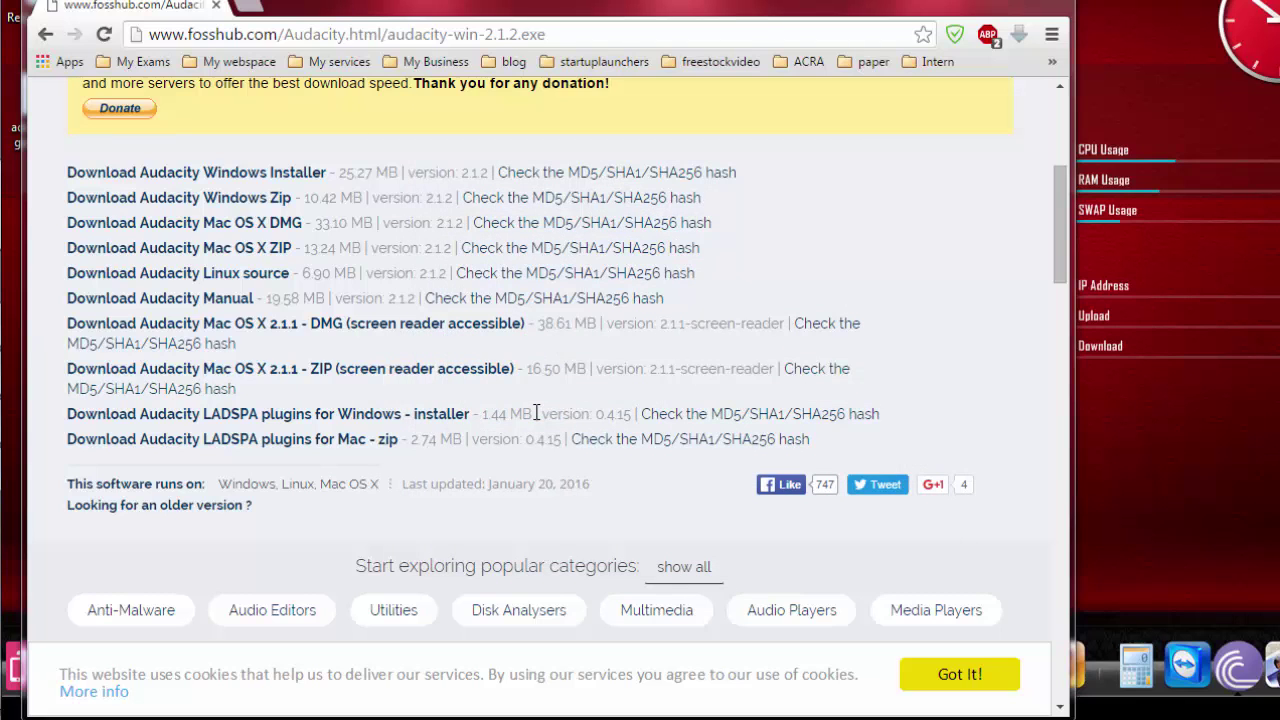
Accept the licence and install LADSPA plugins 0.4.15 into Audacity's Plug-Ins folder with default settings.
{"action": "left_click", "coordinate": [713, 391]}
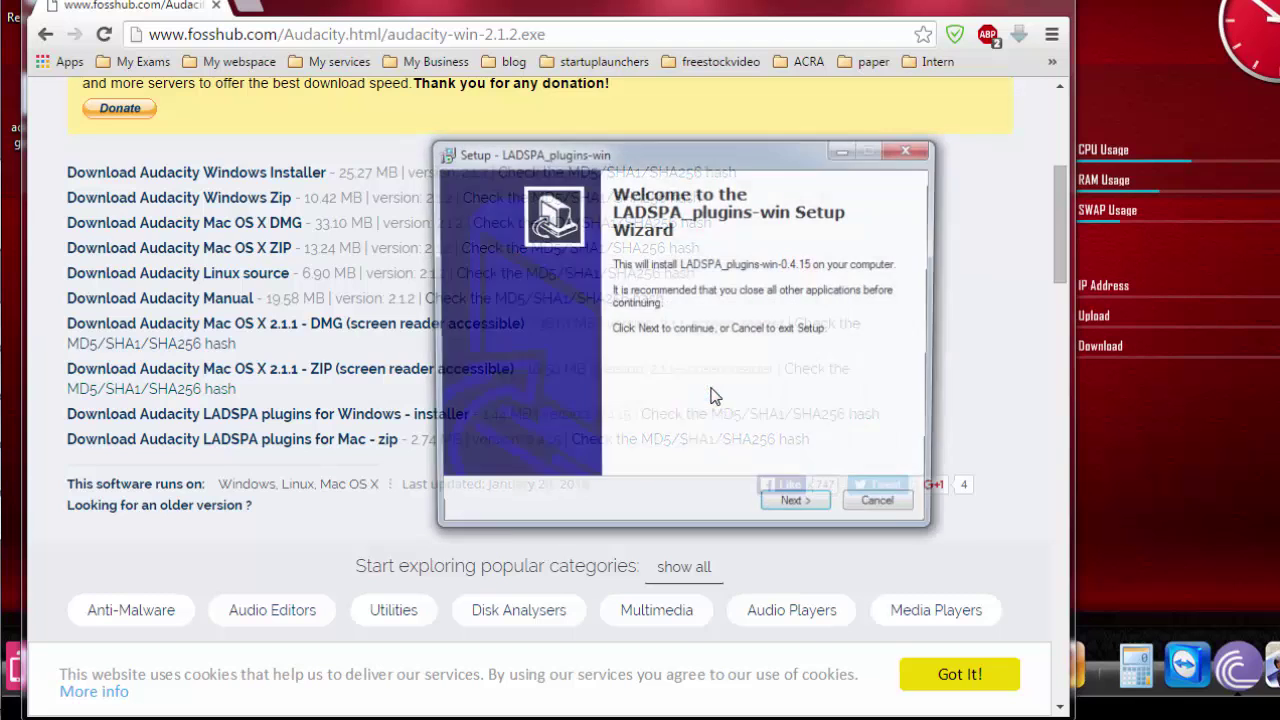
{"action": "left_click", "coordinate": [800, 508]}
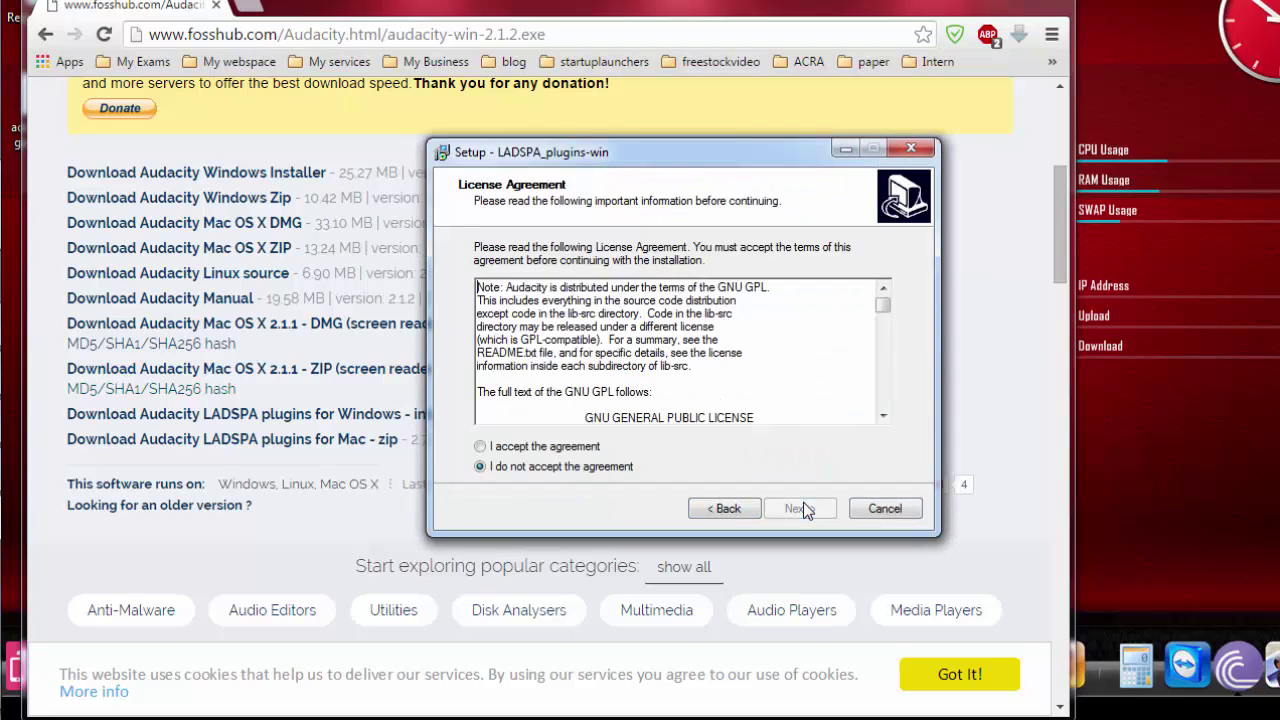
{"action": "left_click", "coordinate": [563, 450]}
{"action": "left_click", "coordinate": [800, 508]}
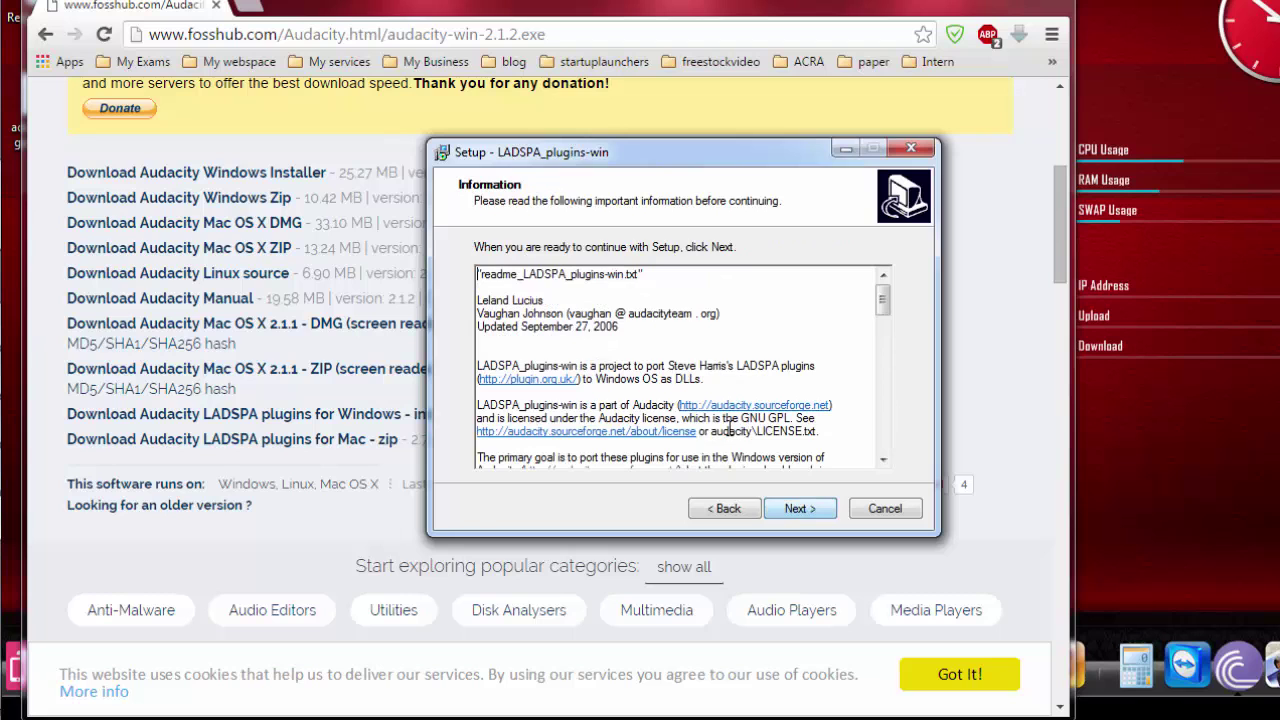
{"action": "left_click", "coordinate": [807, 505]}
{"action": "left_click", "coordinate": [809, 506]}
{"action": "left_click", "coordinate": [809, 506]}
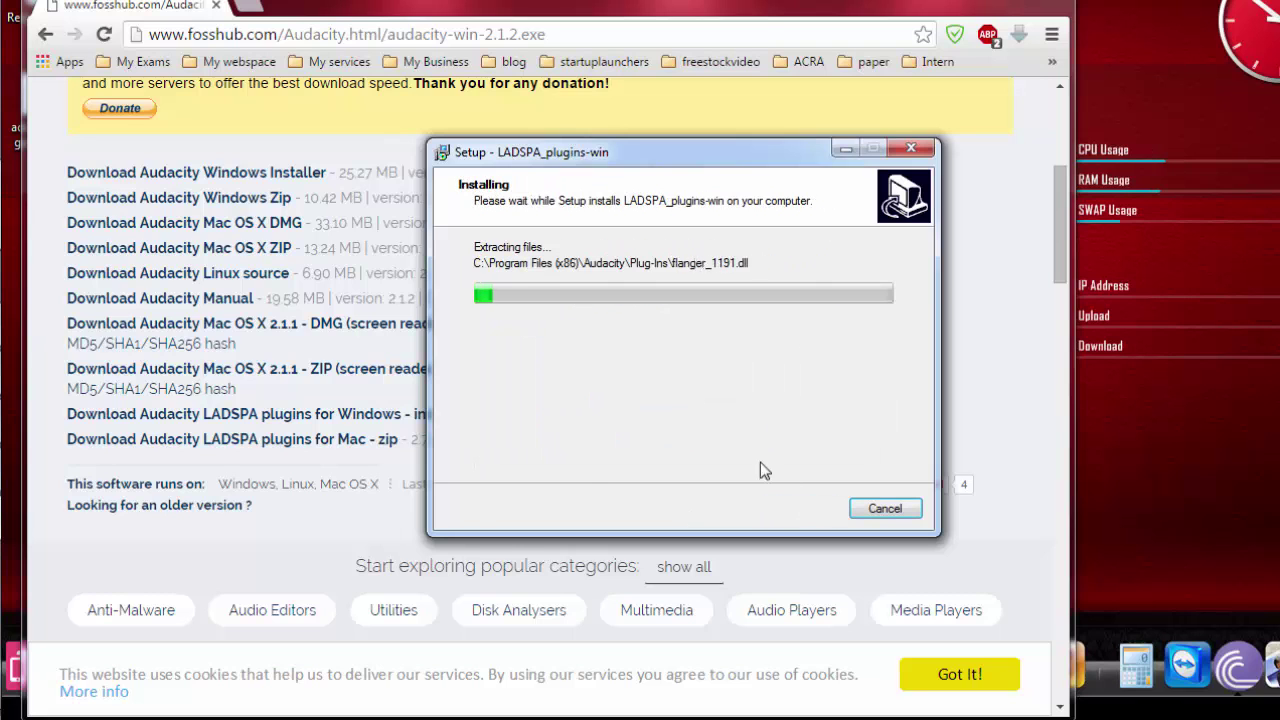
{"action": "left_click", "coordinate": [800, 509]}
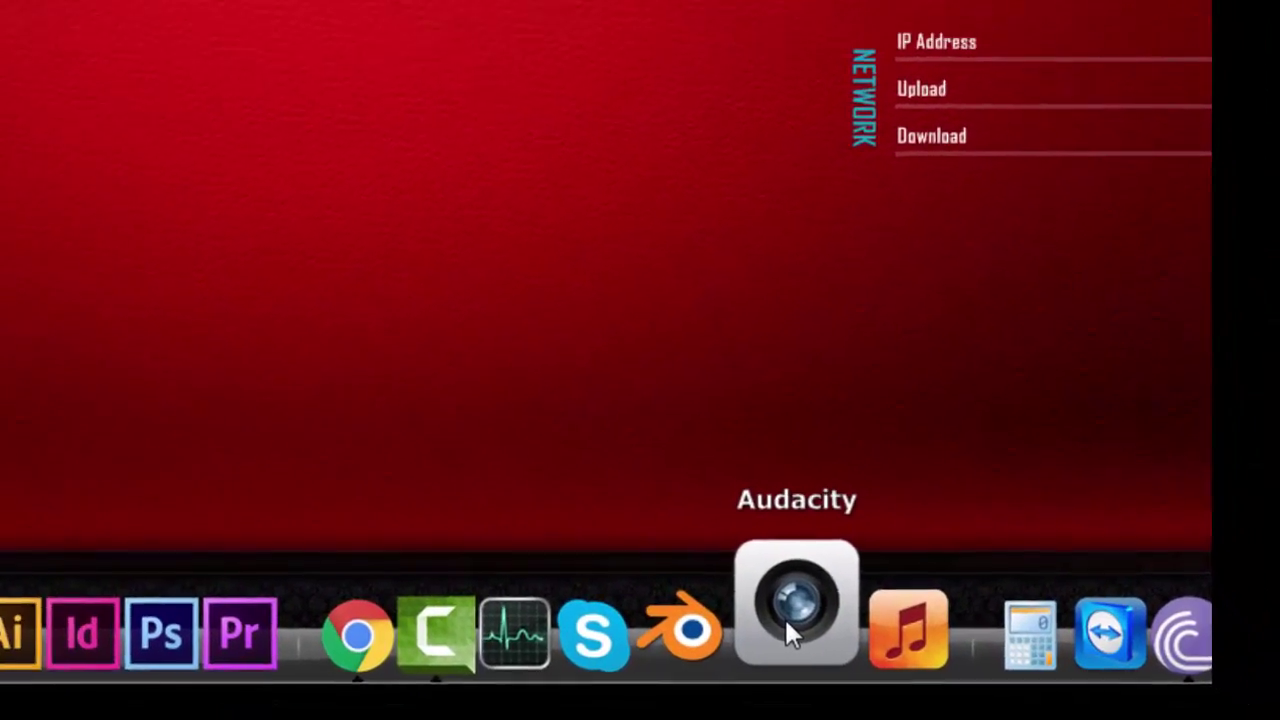
Launch Audacity with an empty project and stretch its window wider and taller.
{"action": "left_click", "coordinate": [790, 625]}
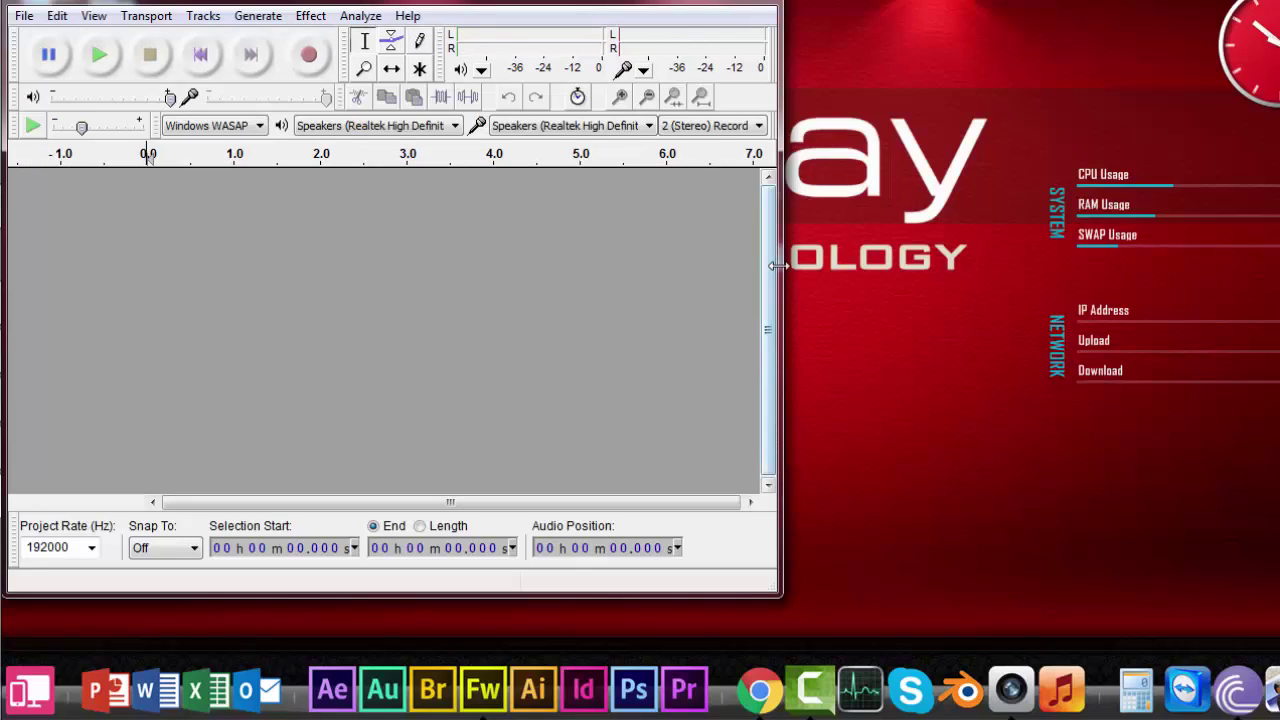
{"action": "left_click_drag", "start_coordinate": [781, 263], "coordinate": [1266, 214]}
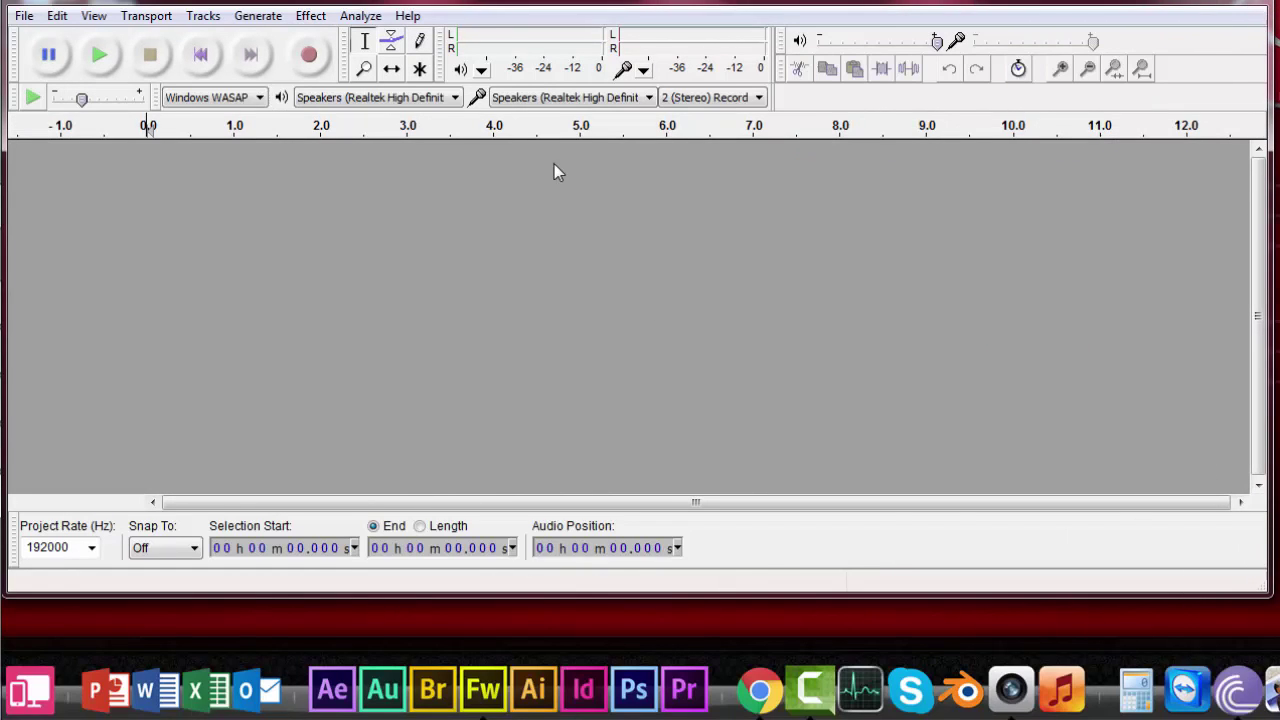
{"action": "left_click_drag", "start_coordinate": [560, 595], "coordinate": [560, 719]}
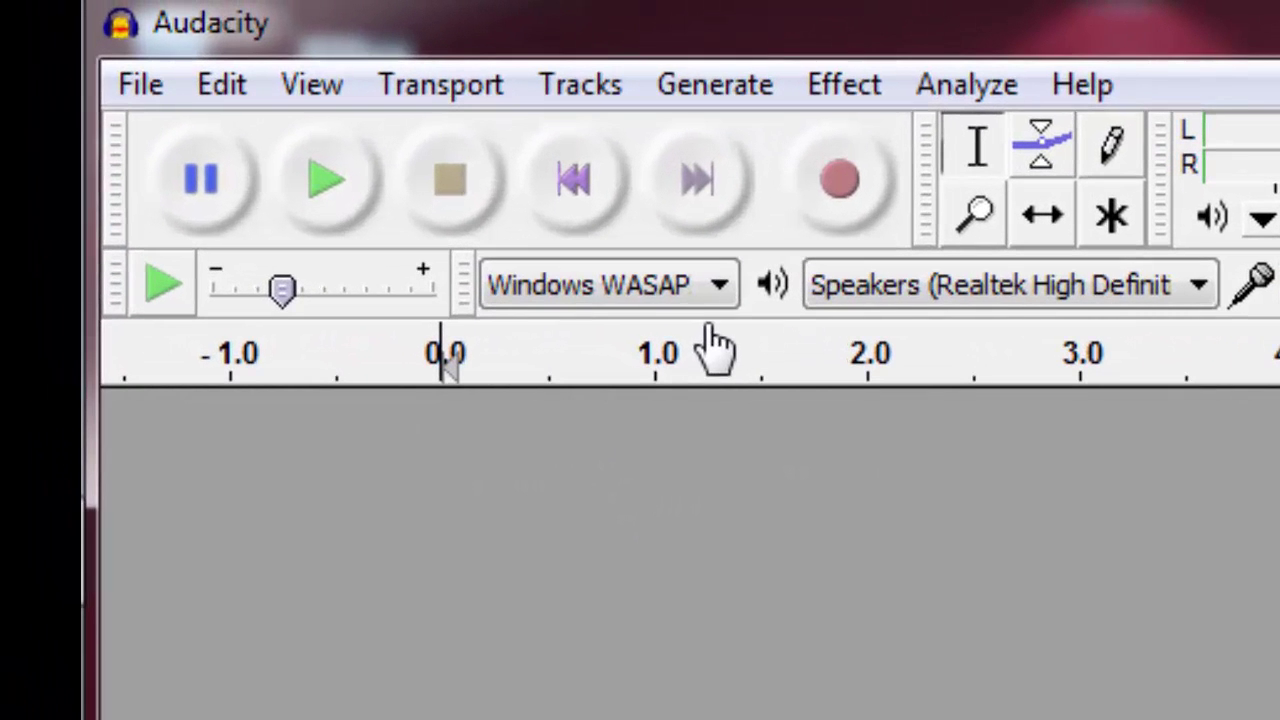
Use Windows WASAPI as host, with Speakers for playback and Speakers loopback for recording.
{"action": "left_click", "coordinate": [702, 295]}
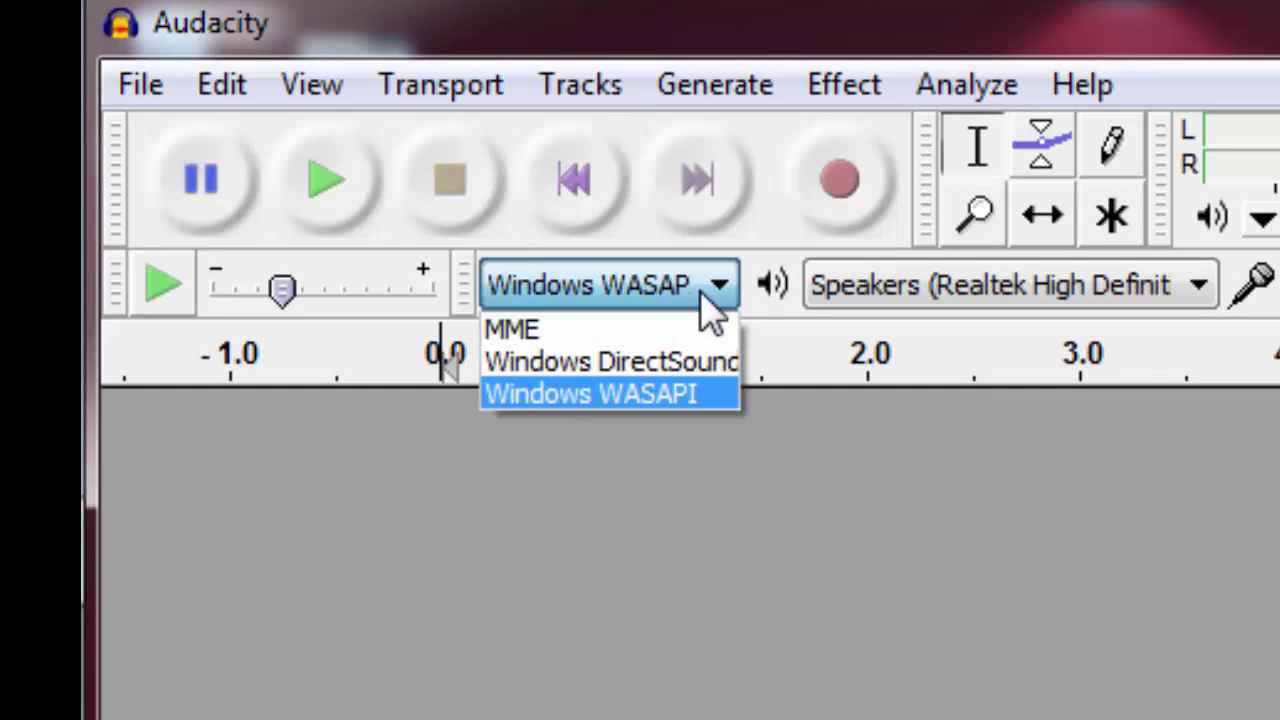
{"action": "left_click", "coordinate": [705, 395]}
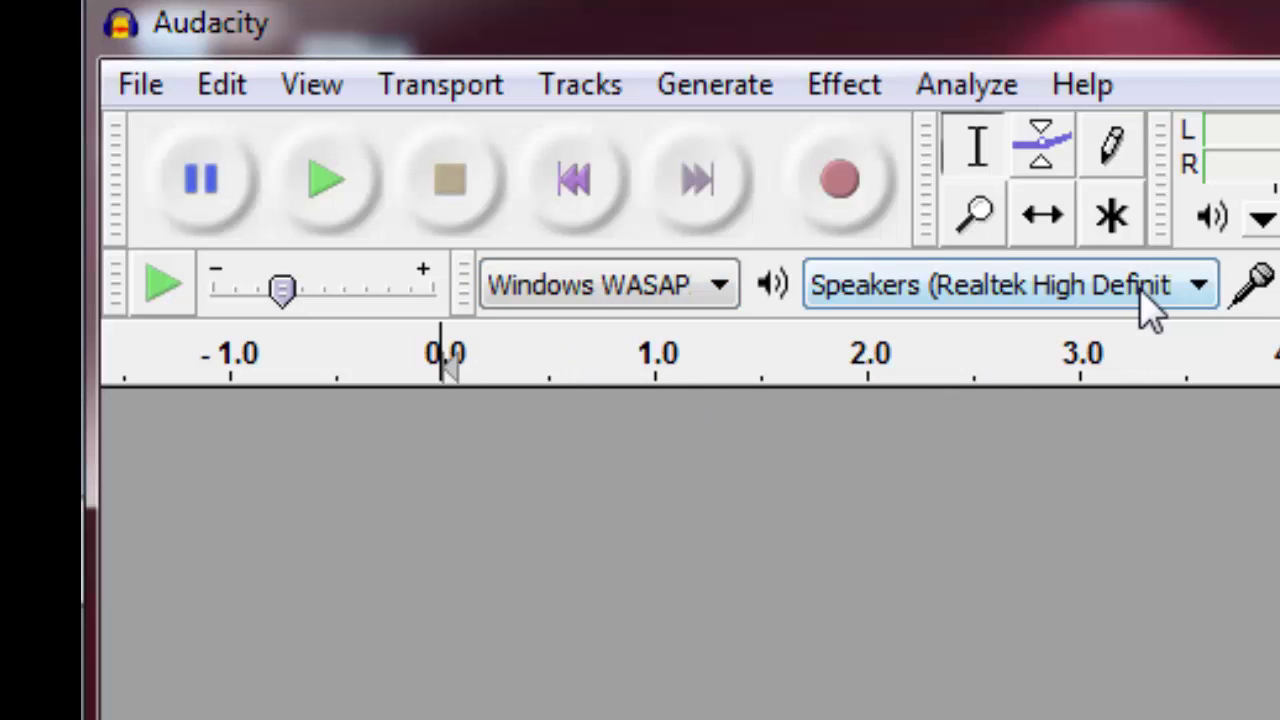
{"action": "left_click", "coordinate": [1155, 312]}
{"action": "left_click", "coordinate": [1137, 337]}
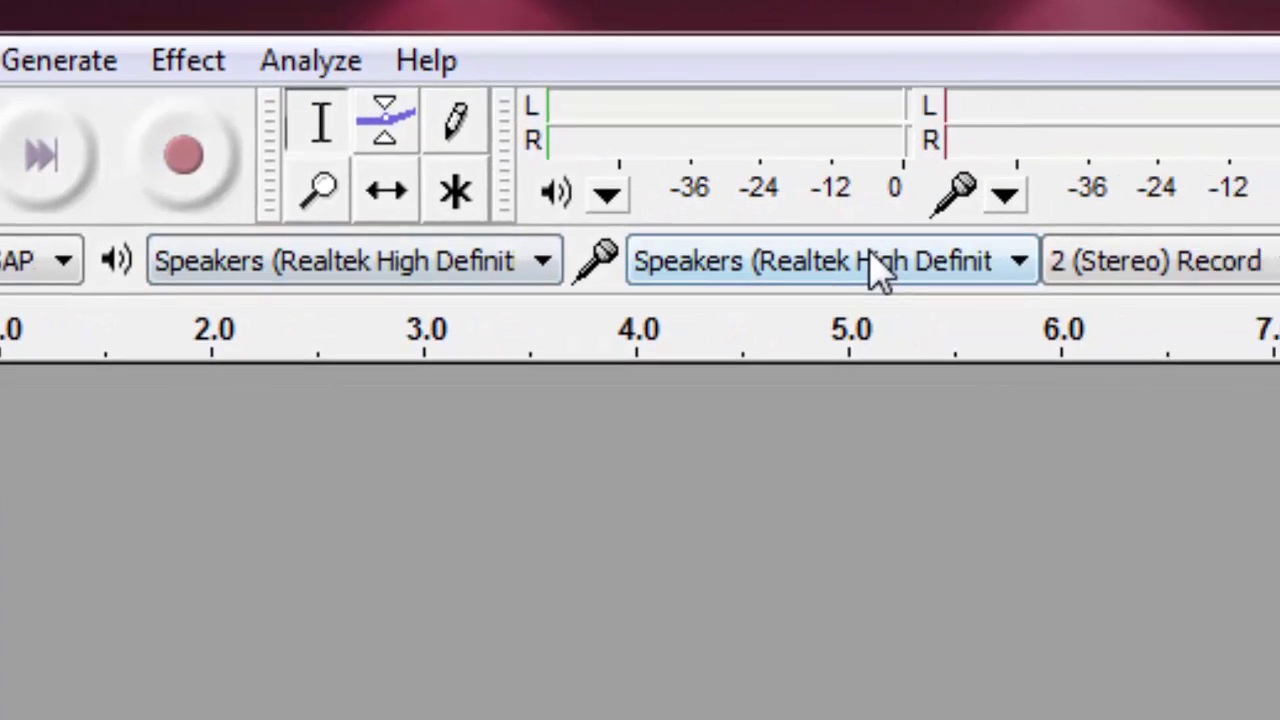
{"action": "left_click", "coordinate": [870, 258]}
{"action": "left_click", "coordinate": [866, 305]}
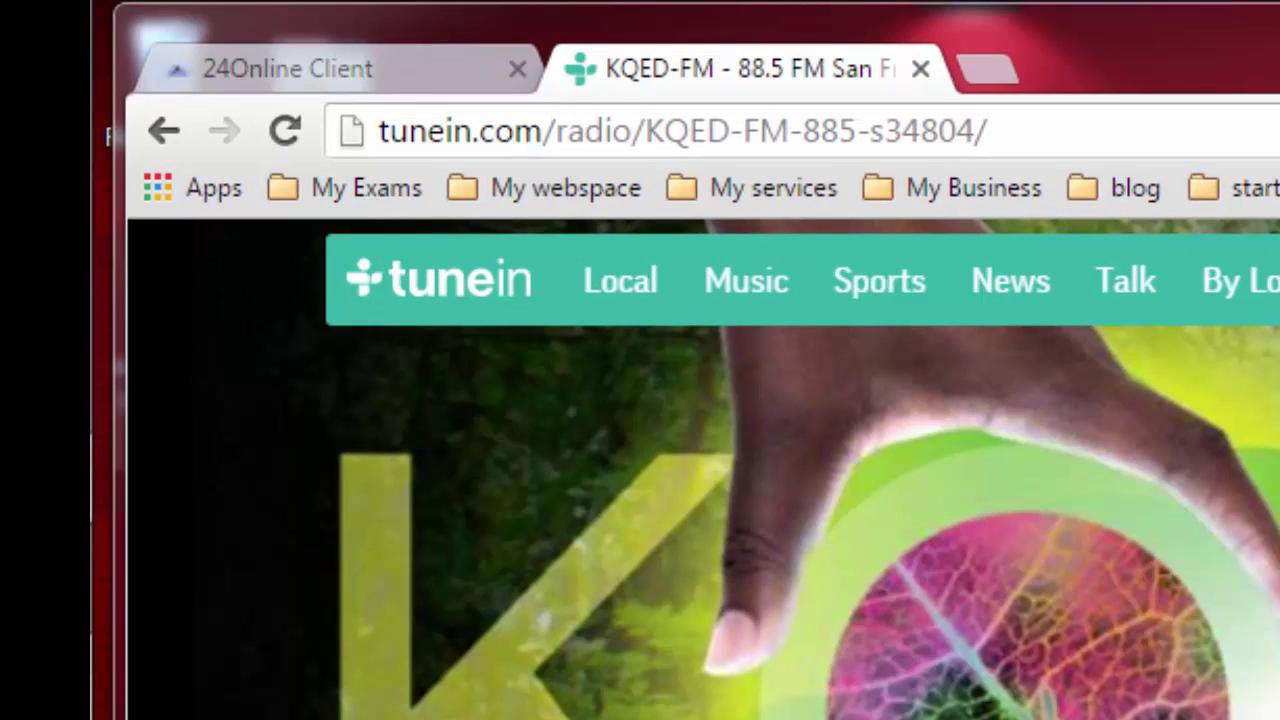
Start the KQED-FM live stream playing on the TuneIn page.
{"action": "left_click_drag", "start_coordinate": [1010, 130], "coordinate": [375, 130]}
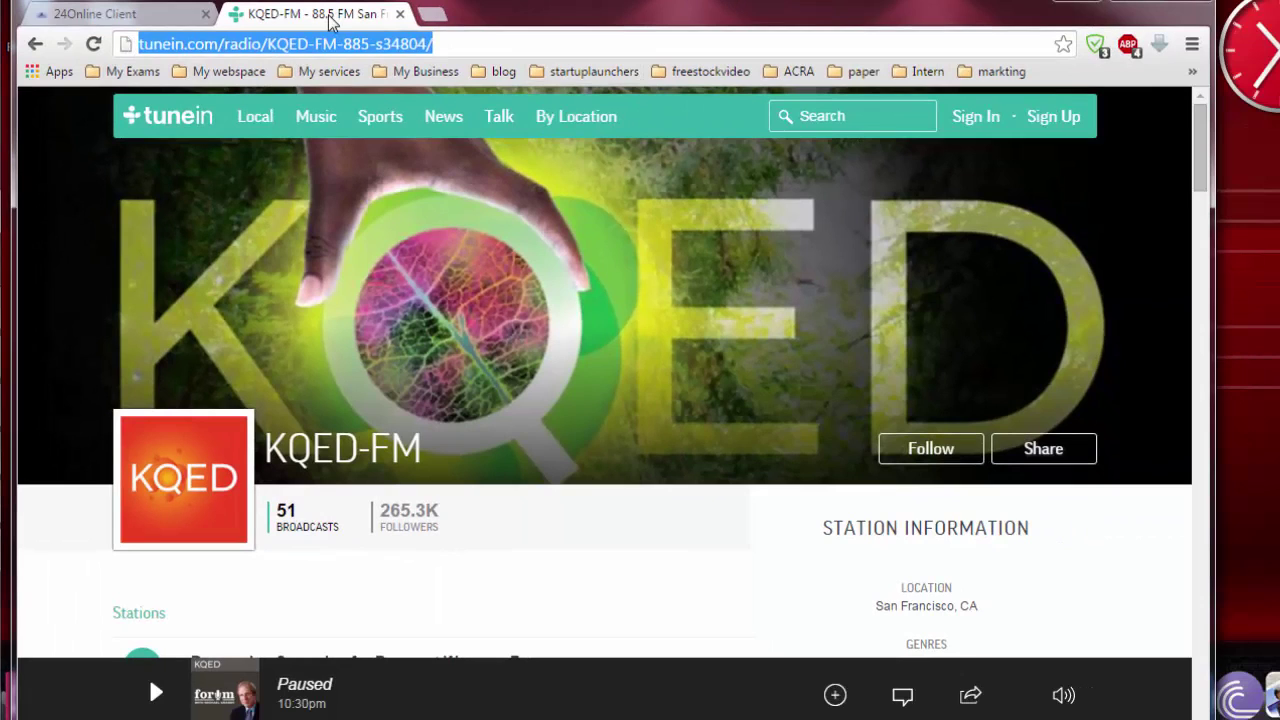
{"action": "left_click", "coordinate": [748, 48]}
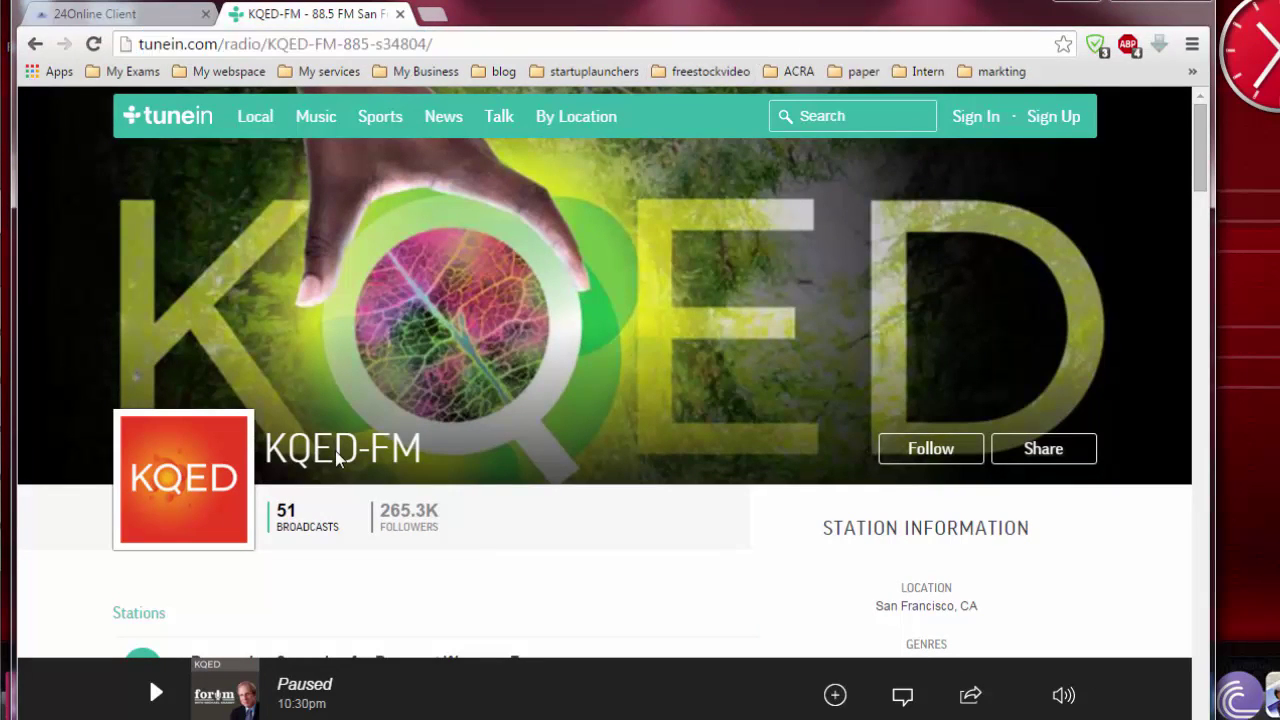
{"action": "left_click", "coordinate": [156, 692]}
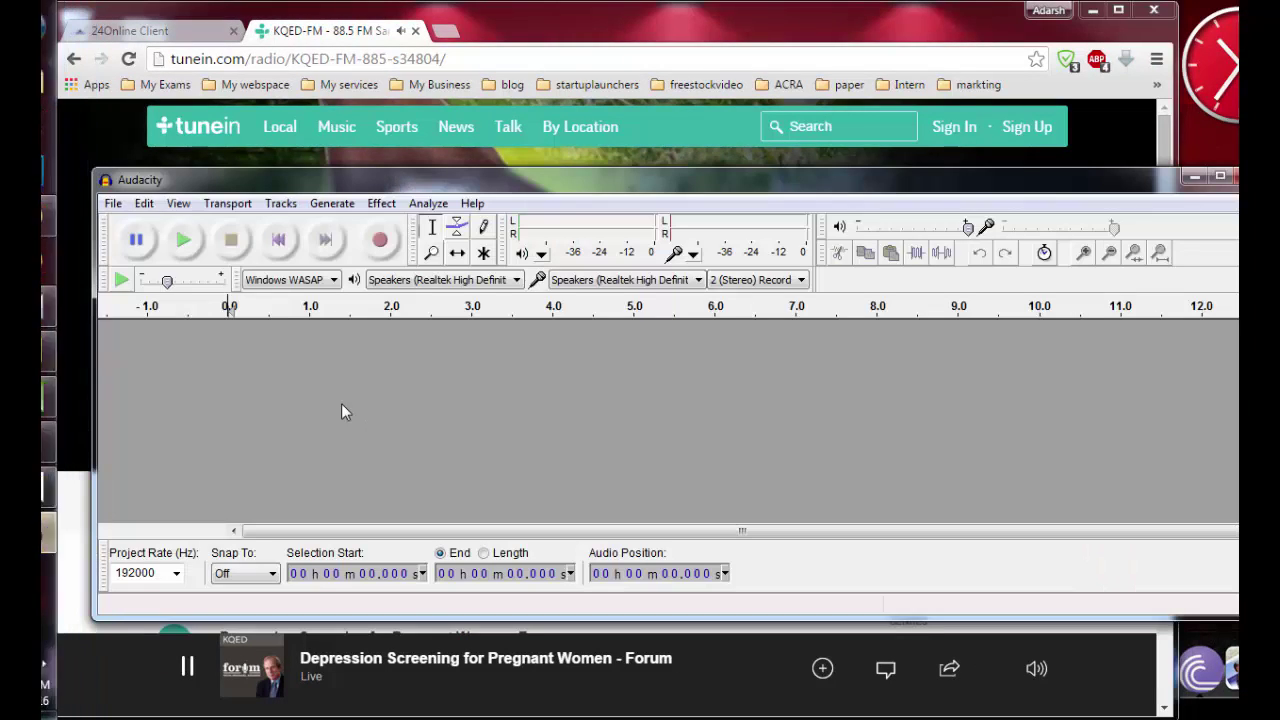
Record about 10 seconds of the KQED stream into a new stereo track.
{"action": "left_click", "coordinate": [382, 244]}
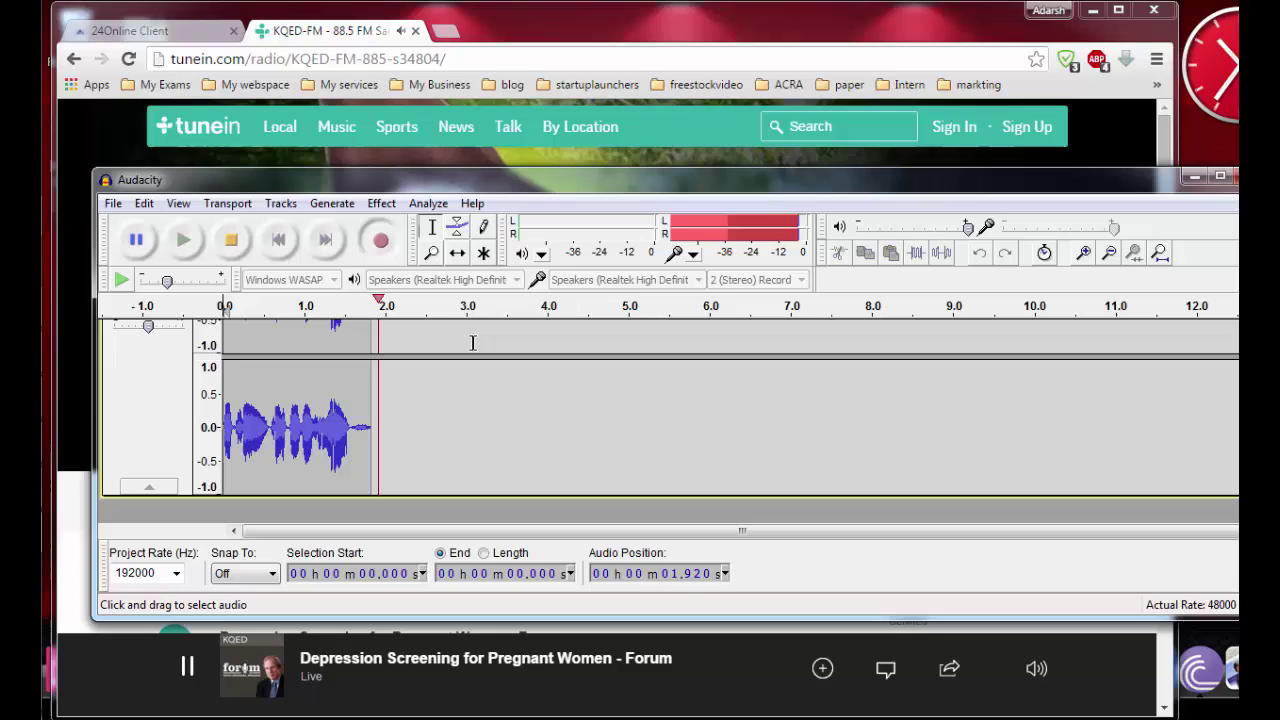
{"action": "left_click_drag", "start_coordinate": [442, 181], "coordinate": [387, 178]}
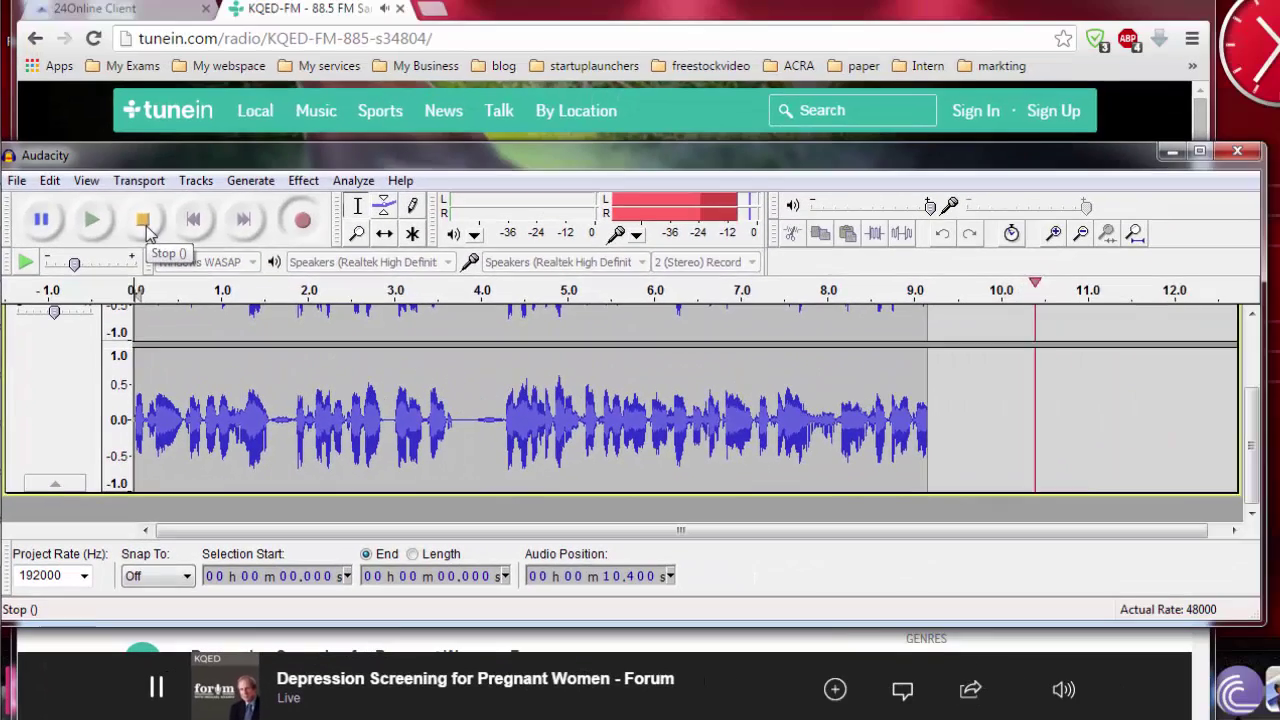
Stop the roughly 10-second recording, pause the KQED stream in TuneIn, and return to Audacity.
{"action": "left_click", "coordinate": [143, 221]}
{"action": "left_click", "coordinate": [338, 145]}
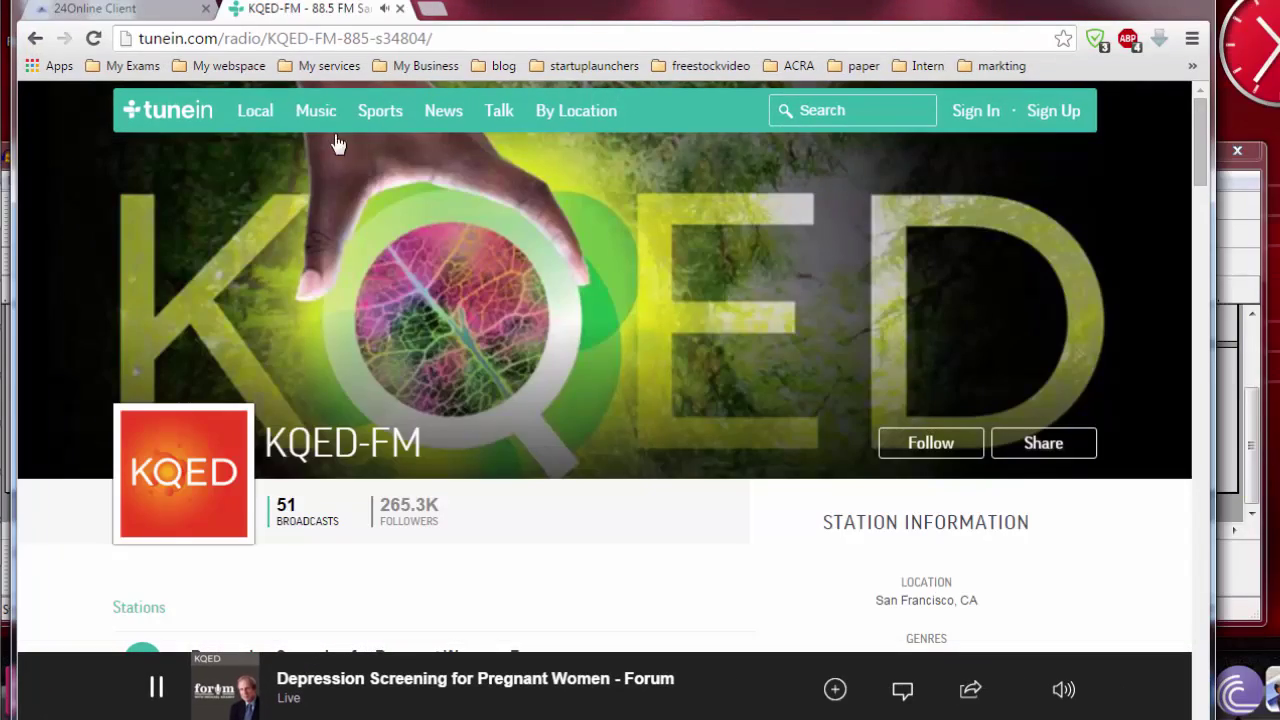
{"action": "left_click", "coordinate": [158, 689]}
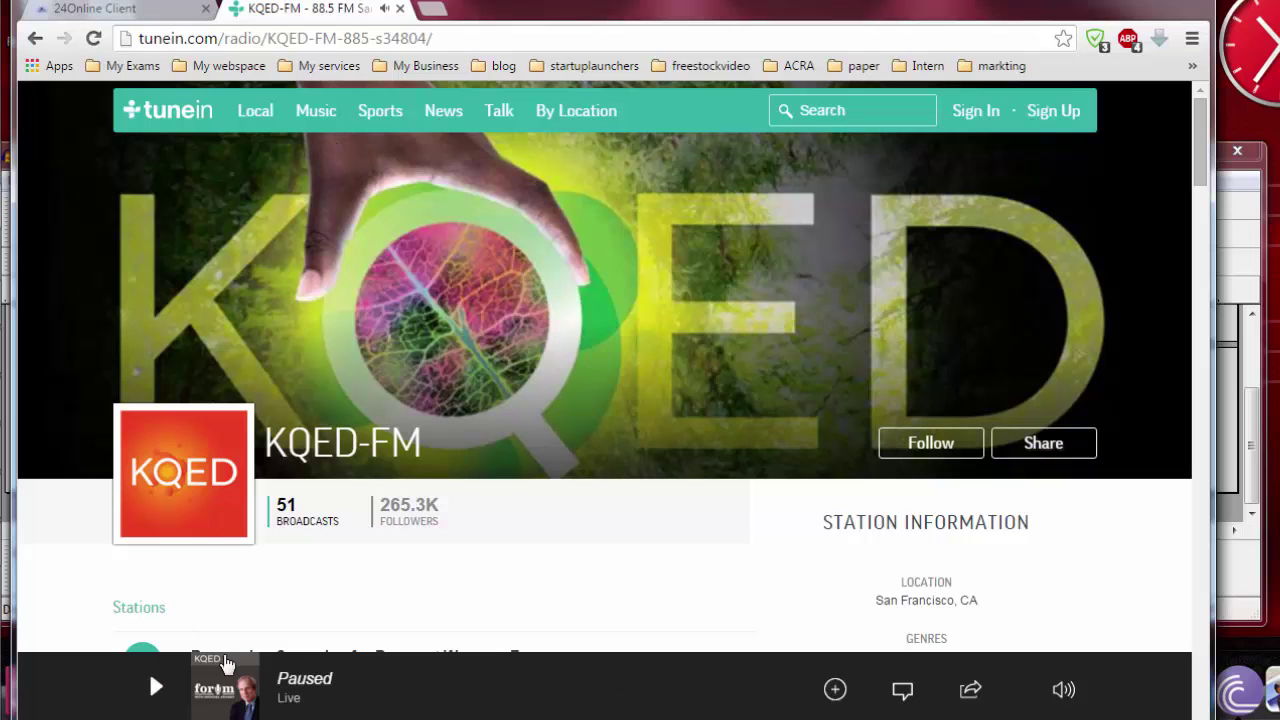
{"action": "mouse_move", "coordinate": [6, 385]}
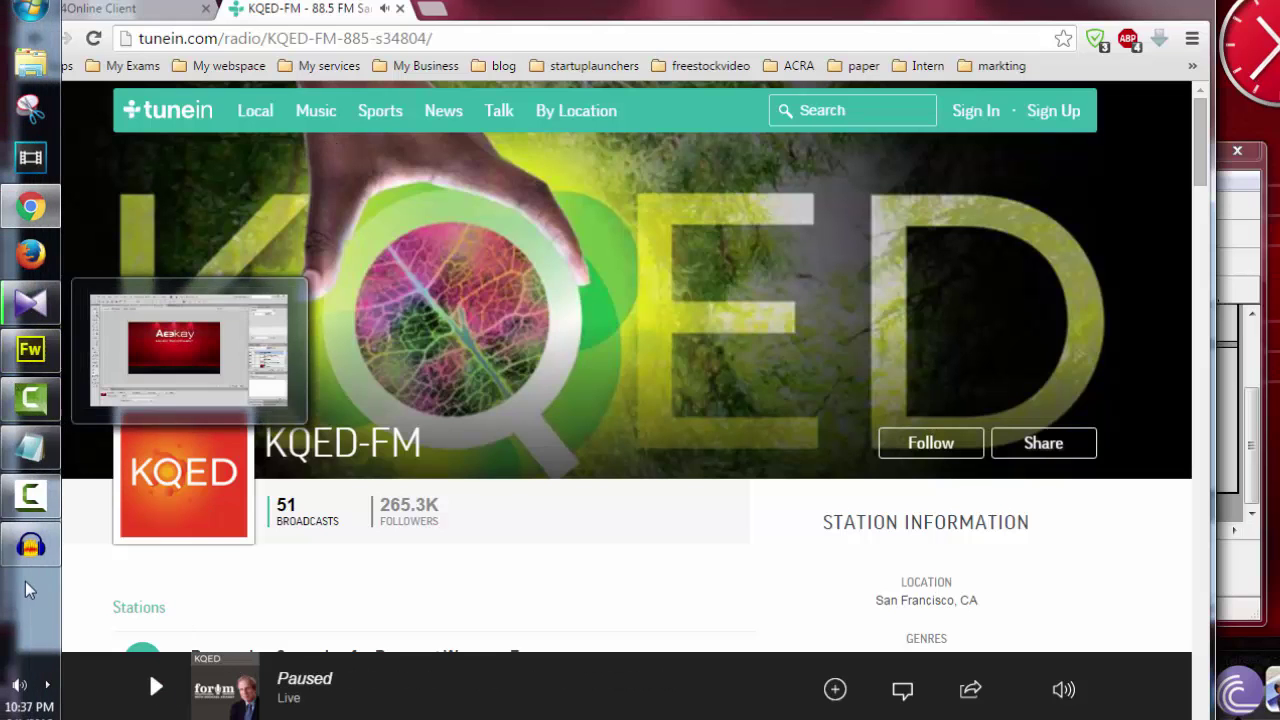
{"action": "left_click", "coordinate": [30, 545]}
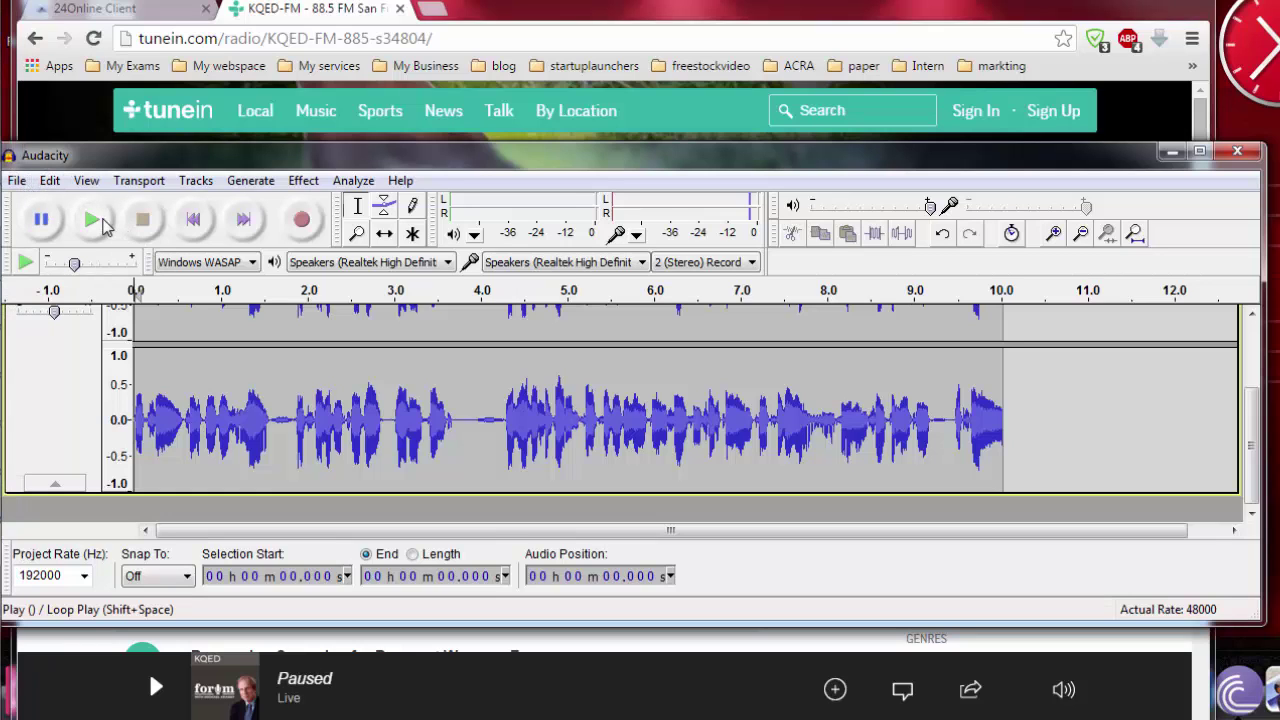
Play the 10-second KQED recording back from the start.
{"action": "left_click", "coordinate": [92, 220]}
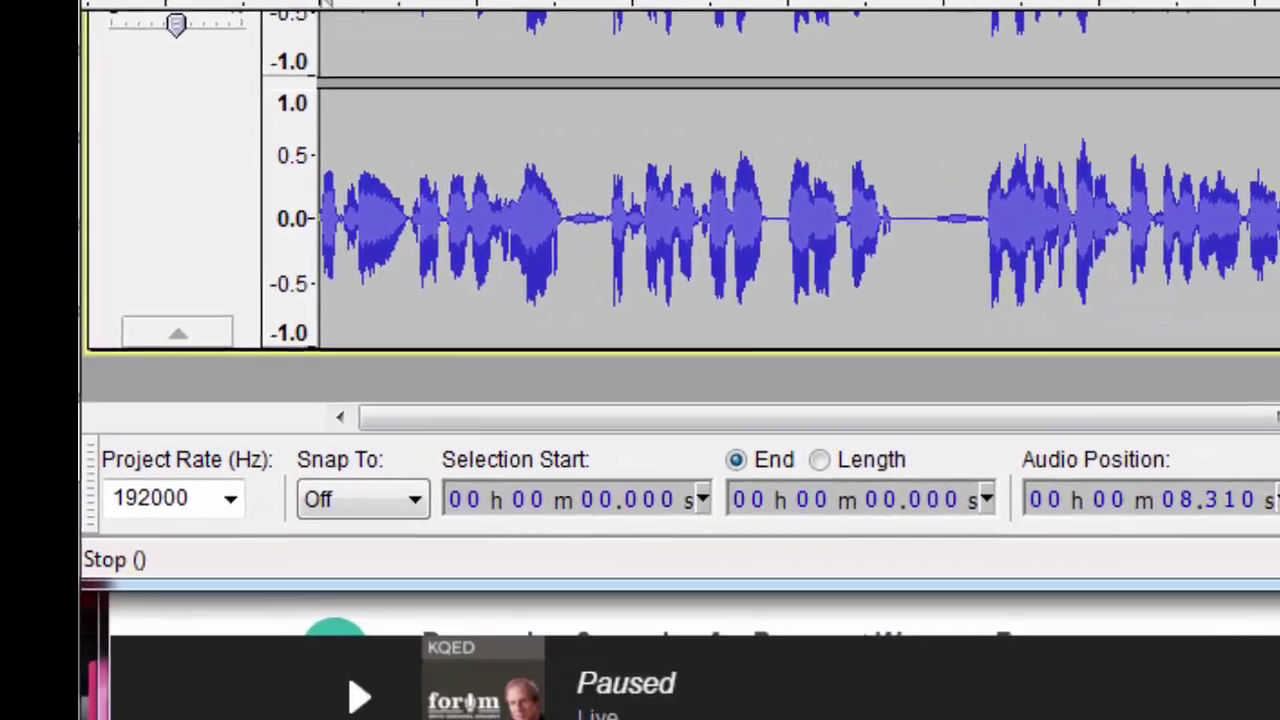
Export the audio as an MP3, choosing the suggested file name KQED stream.mp3.
{"action": "left_click", "coordinate": [419, 35]}
{"action": "key", "text": "alt+f"}
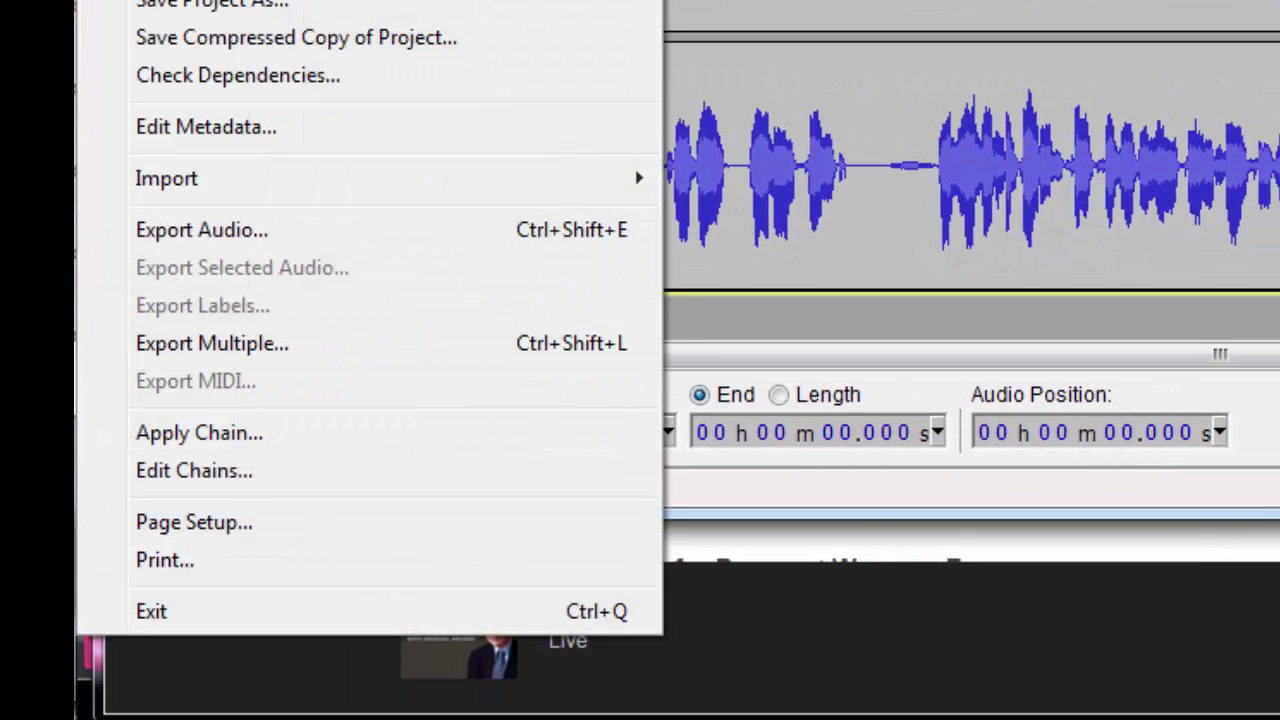
{"action": "left_click", "coordinate": [257, 229]}
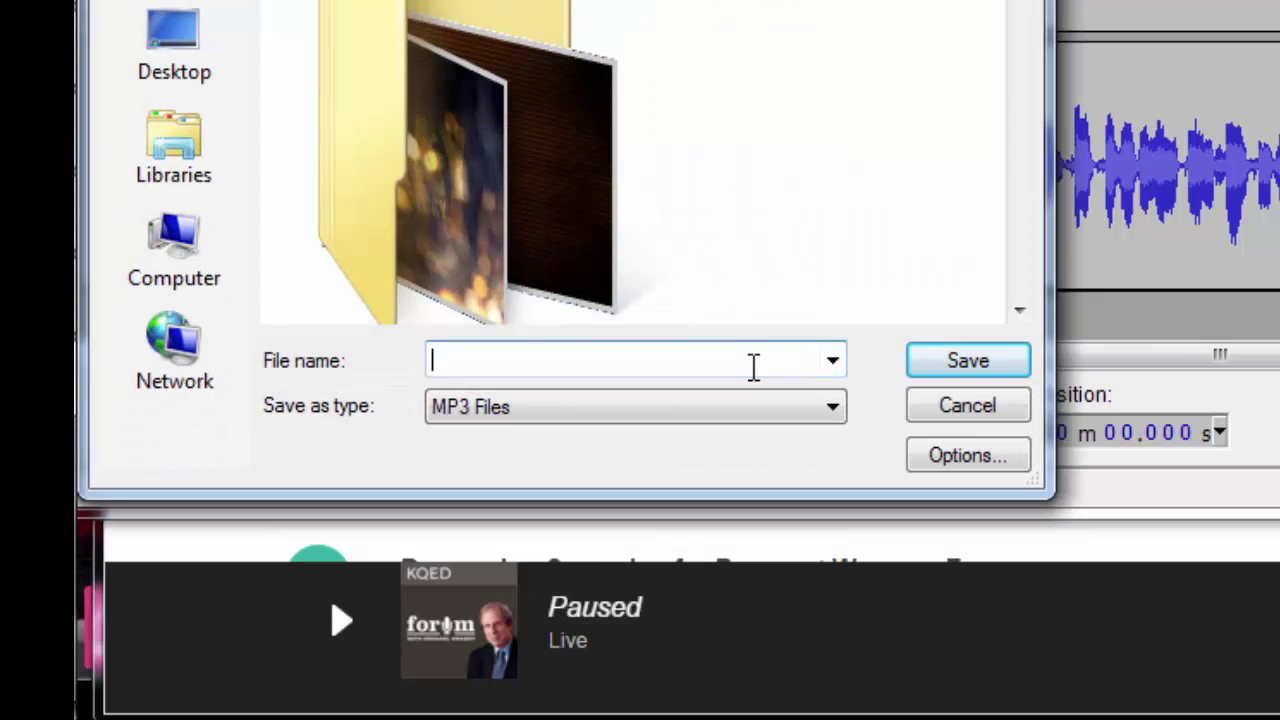
{"action": "type", "text": "K"}
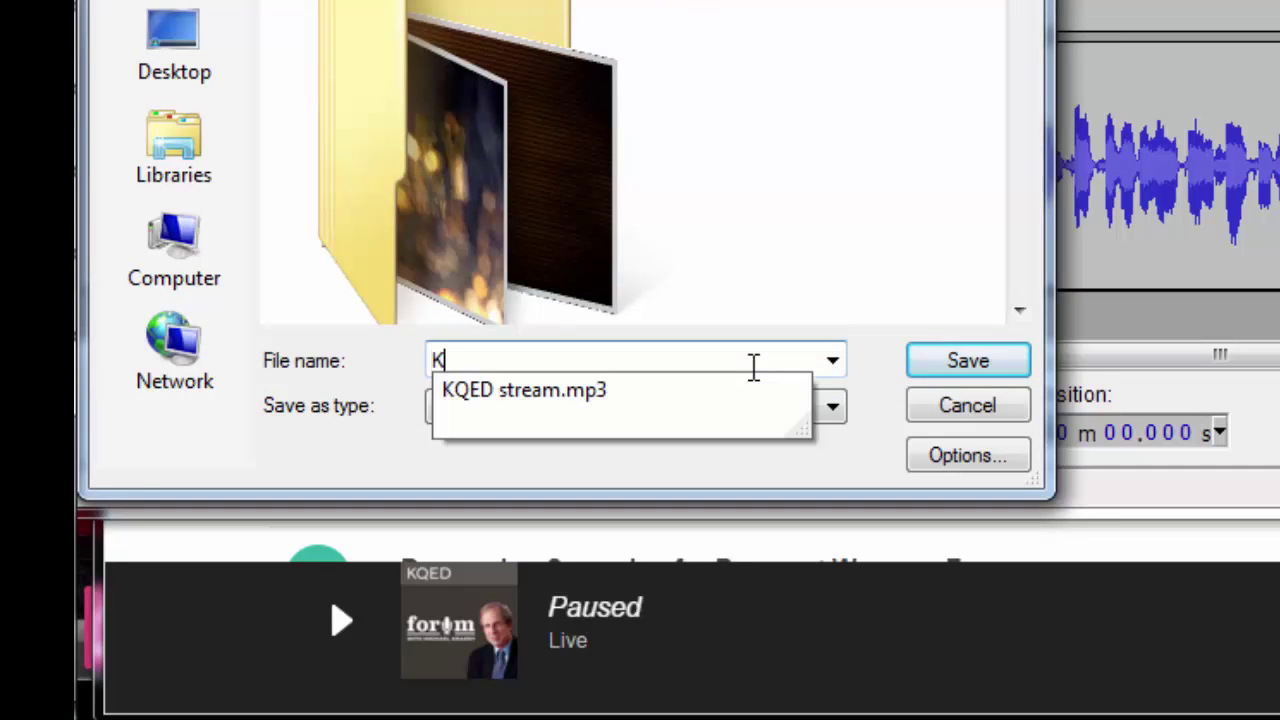
{"action": "key", "text": "Down"}
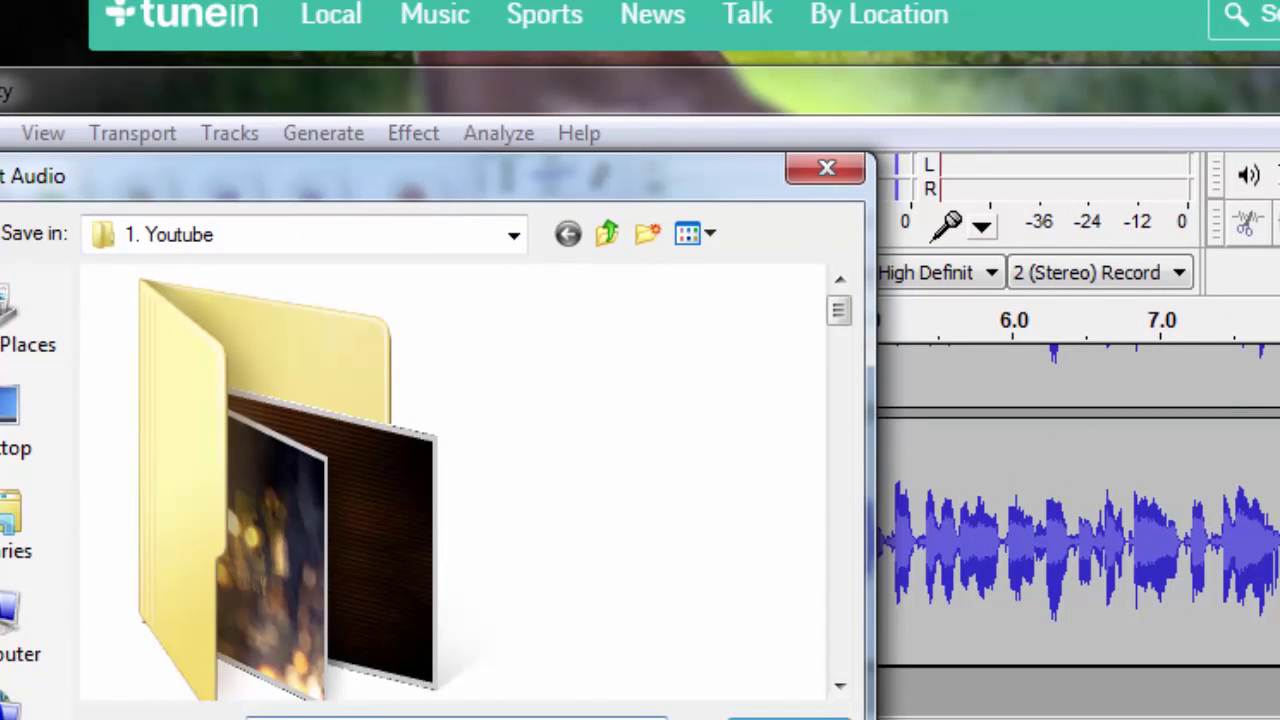
Save the export with an artist name, track title KQED FM and year 2016, resampling to 48000 Hz.
{"action": "key", "text": "Return"}
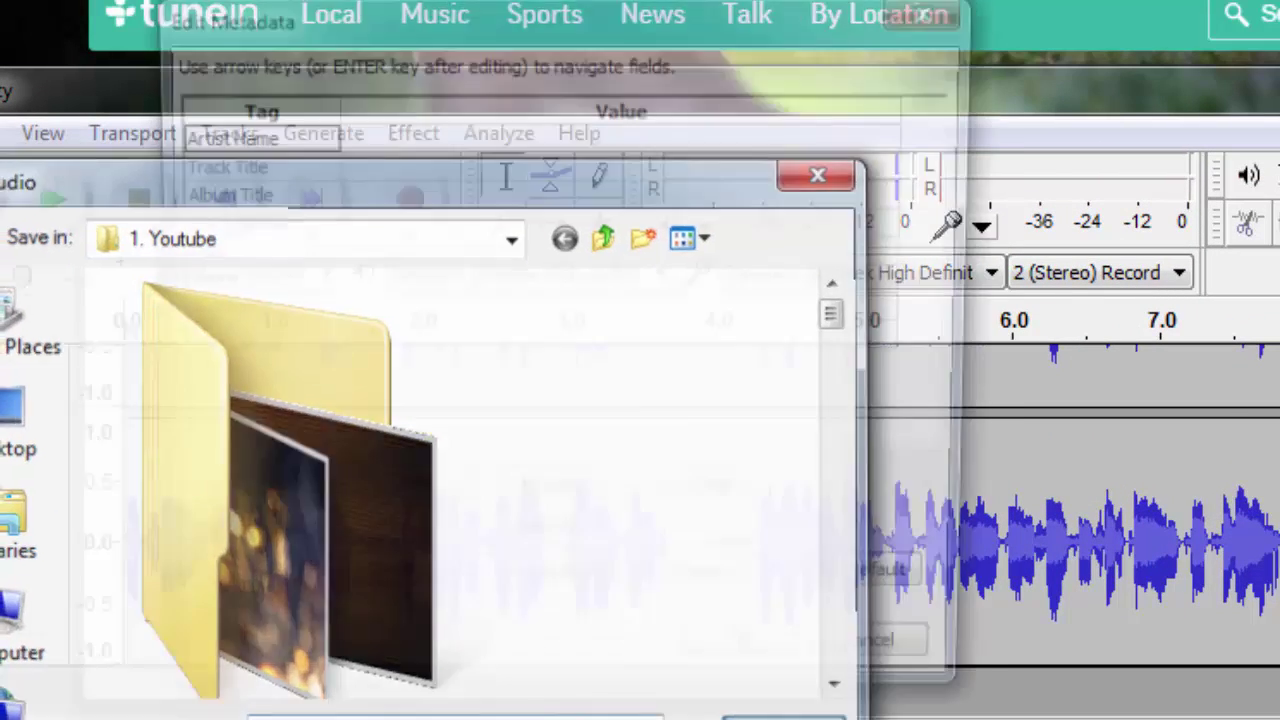
{"action": "left_click", "coordinate": [434, 146]}
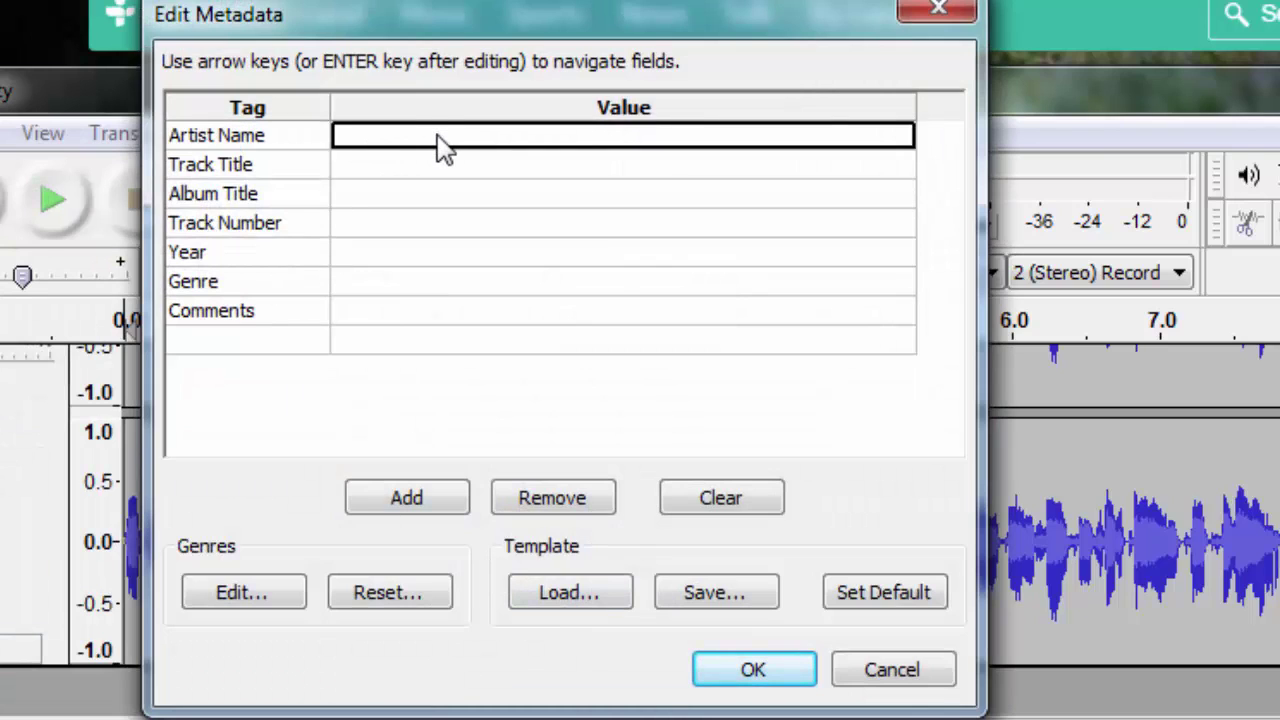
{"action": "type", "text": "Ae"}
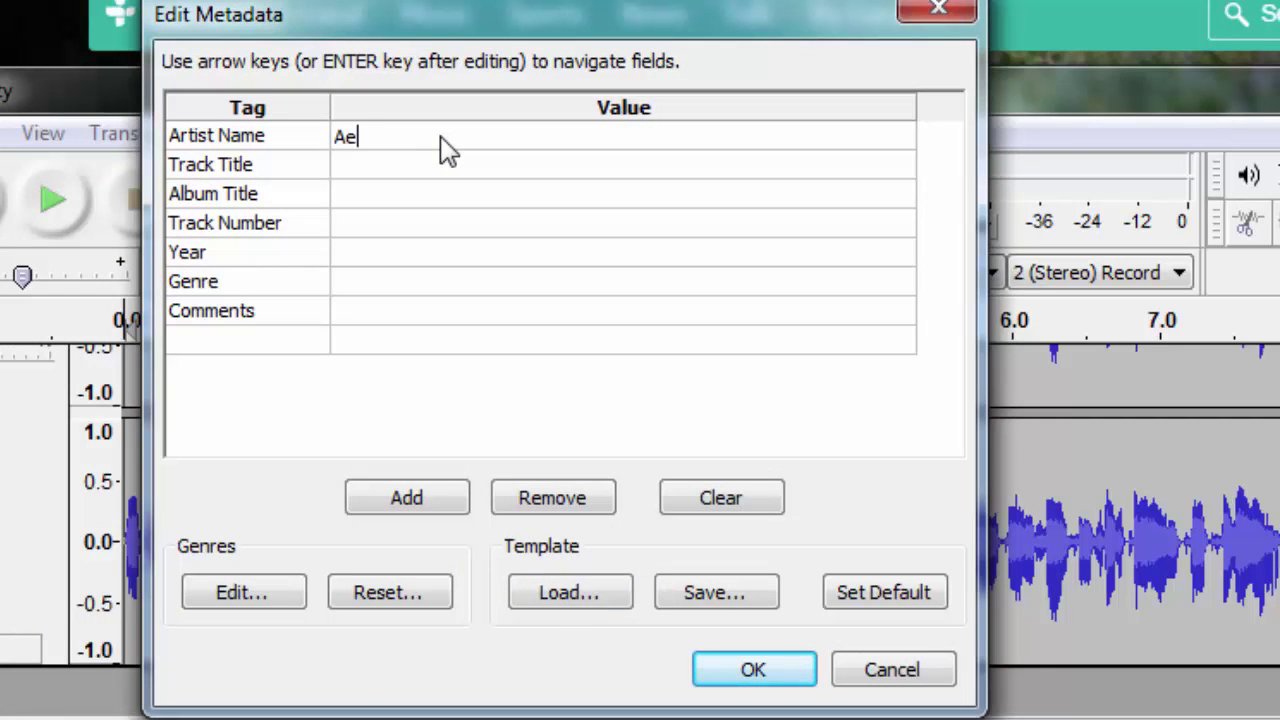
{"action": "type", "text": "eKay"}
{"action": "key", "text": "Return"}
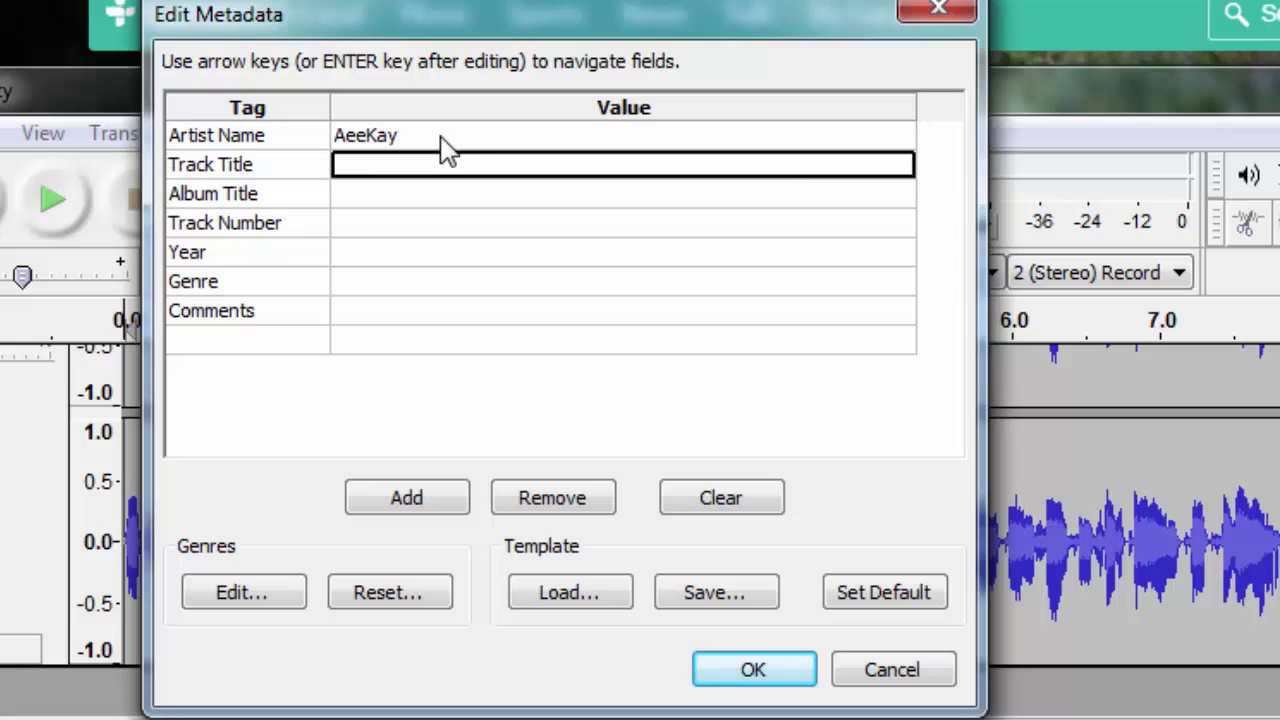
{"action": "type", "text": "KQE"}
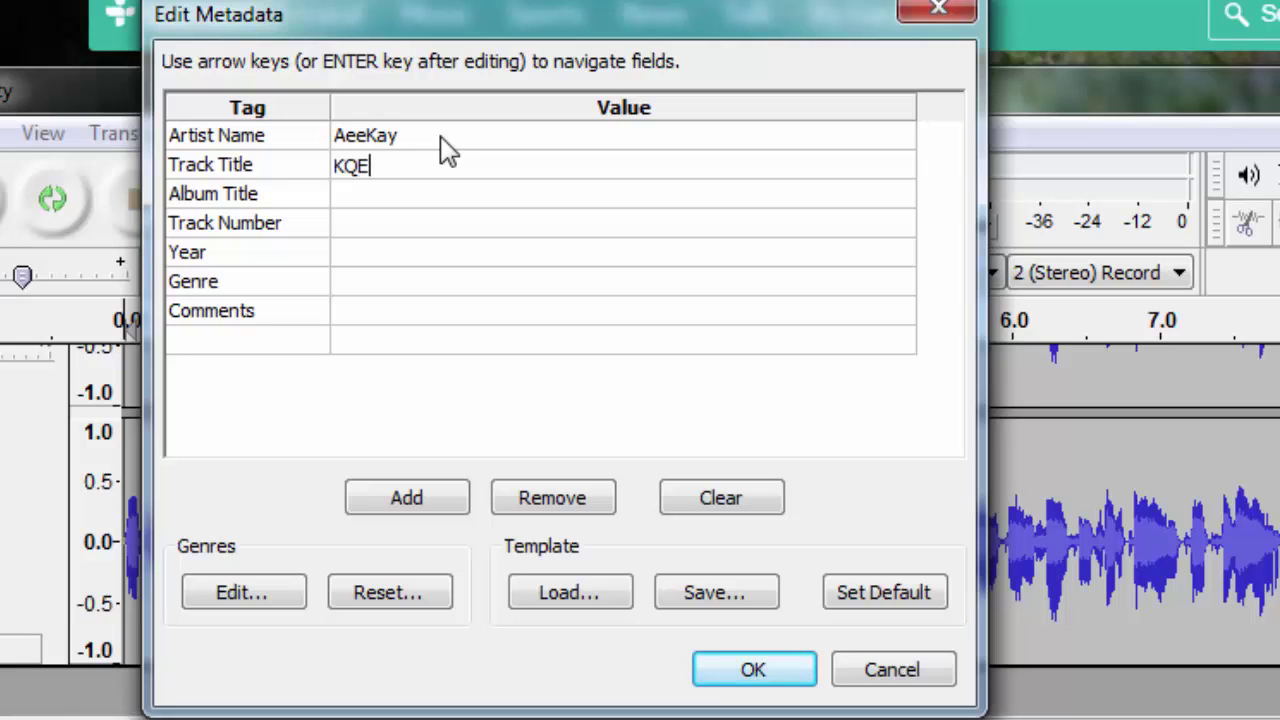
{"action": "type", "text": "D FM"}
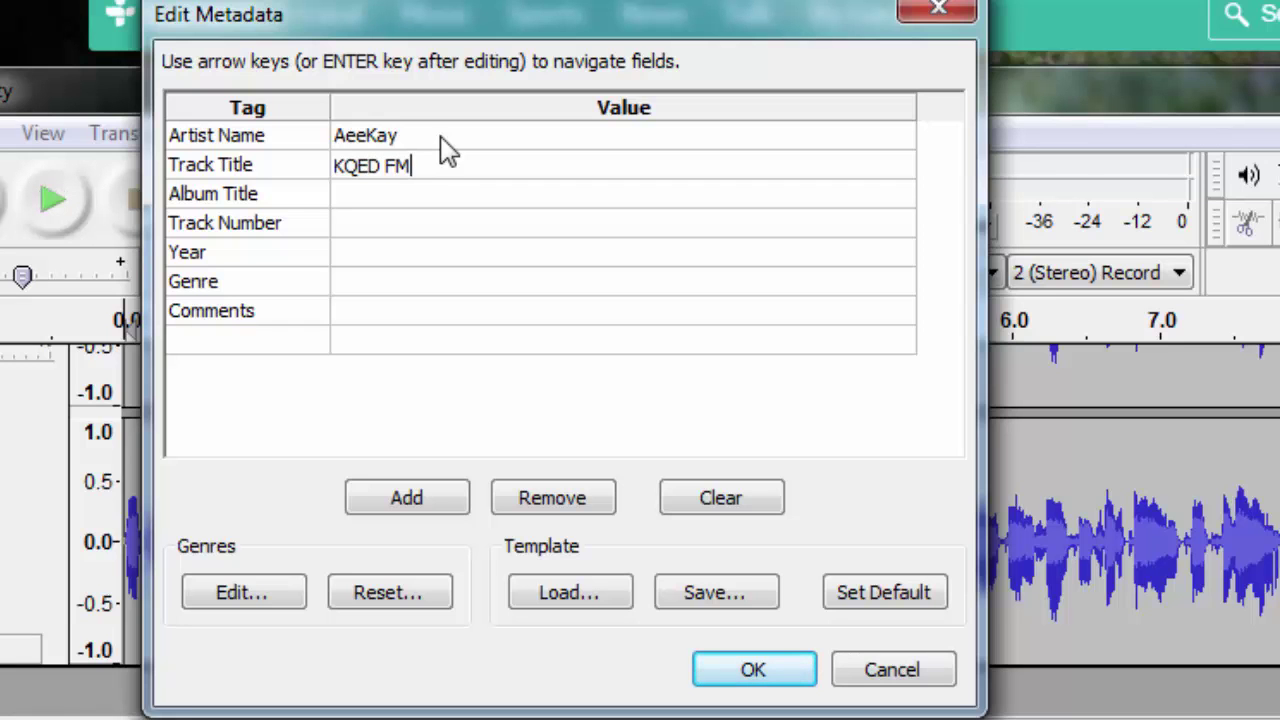
{"action": "key", "text": "Return"}
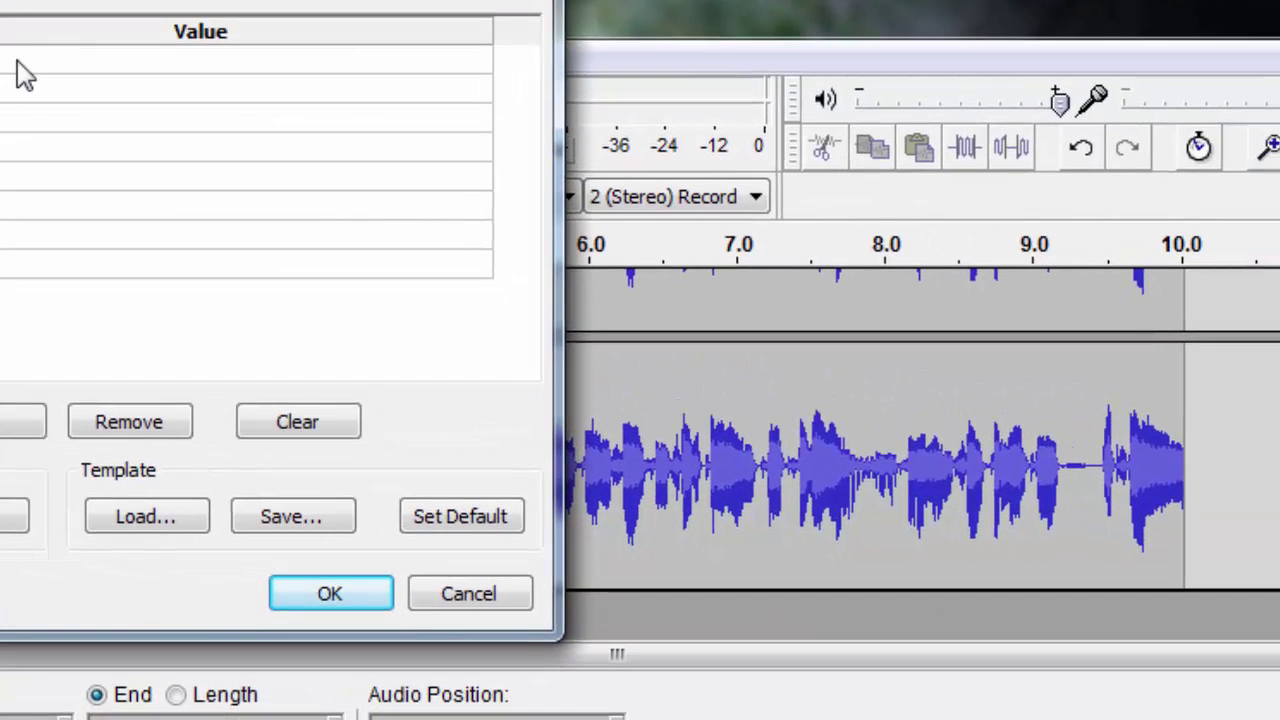
{"action": "type", "text": "2016"}
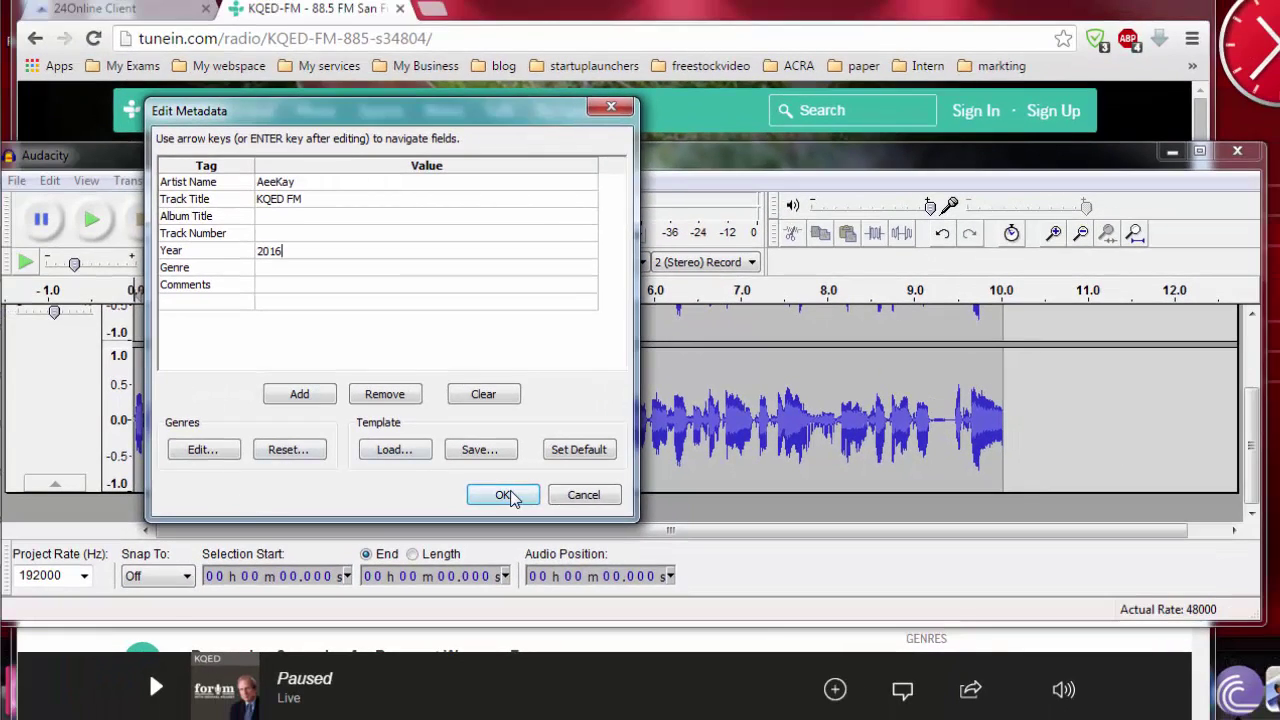
{"action": "left_click", "coordinate": [504, 495]}
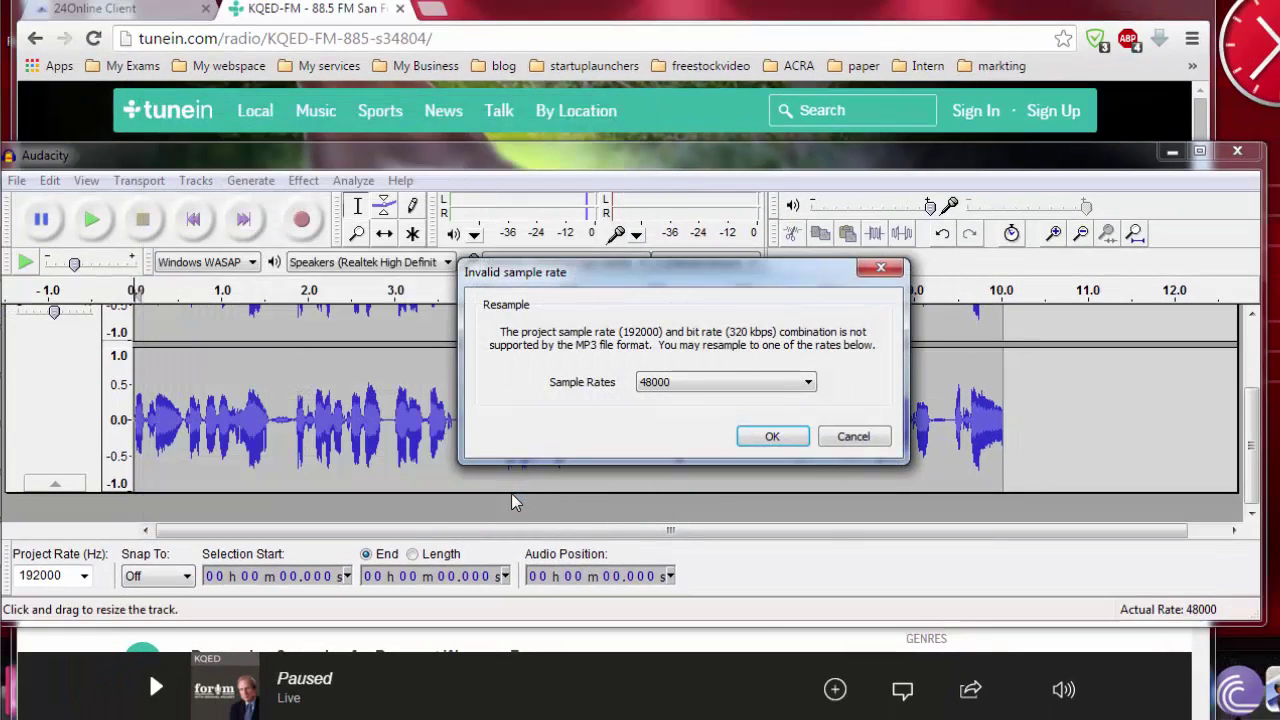
{"action": "left_click", "coordinate": [772, 437]}
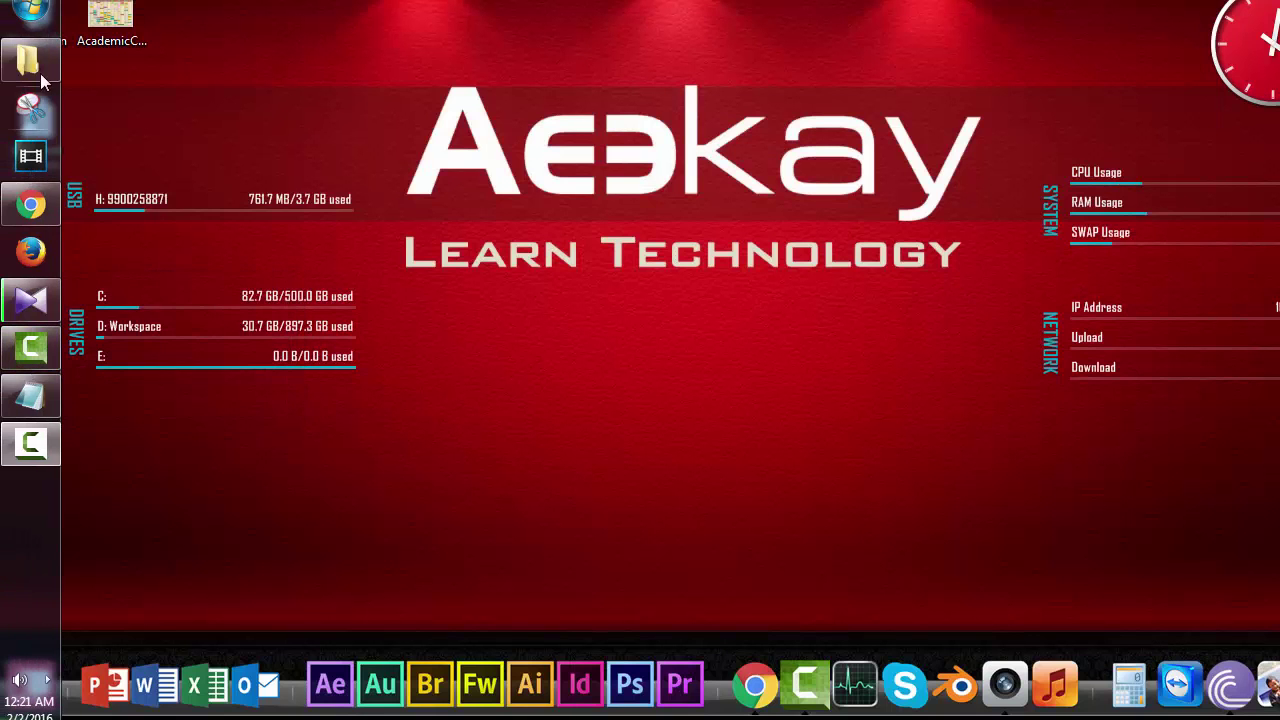
Test-play KQED stream11 from the my audio folder in KMPlayer, pause it, and close the player.
{"action": "left_click", "coordinate": [40, 73]}
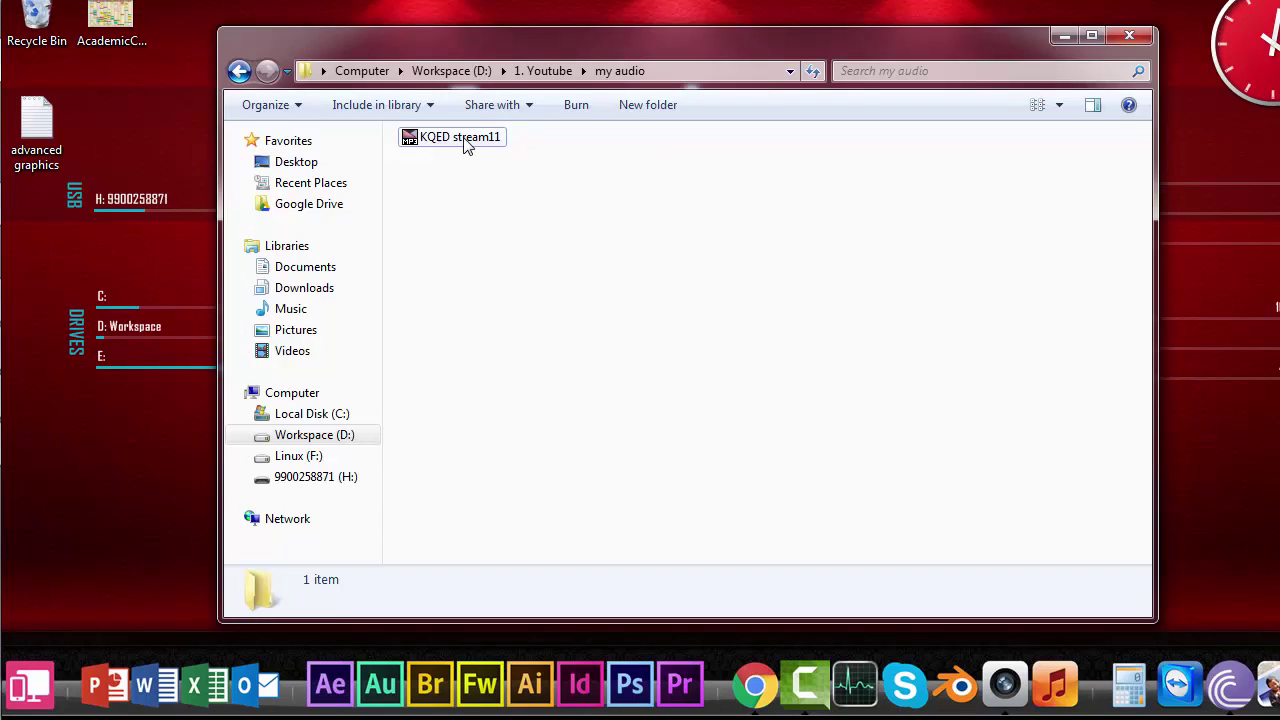
{"action": "double_click", "coordinate": [465, 143]}
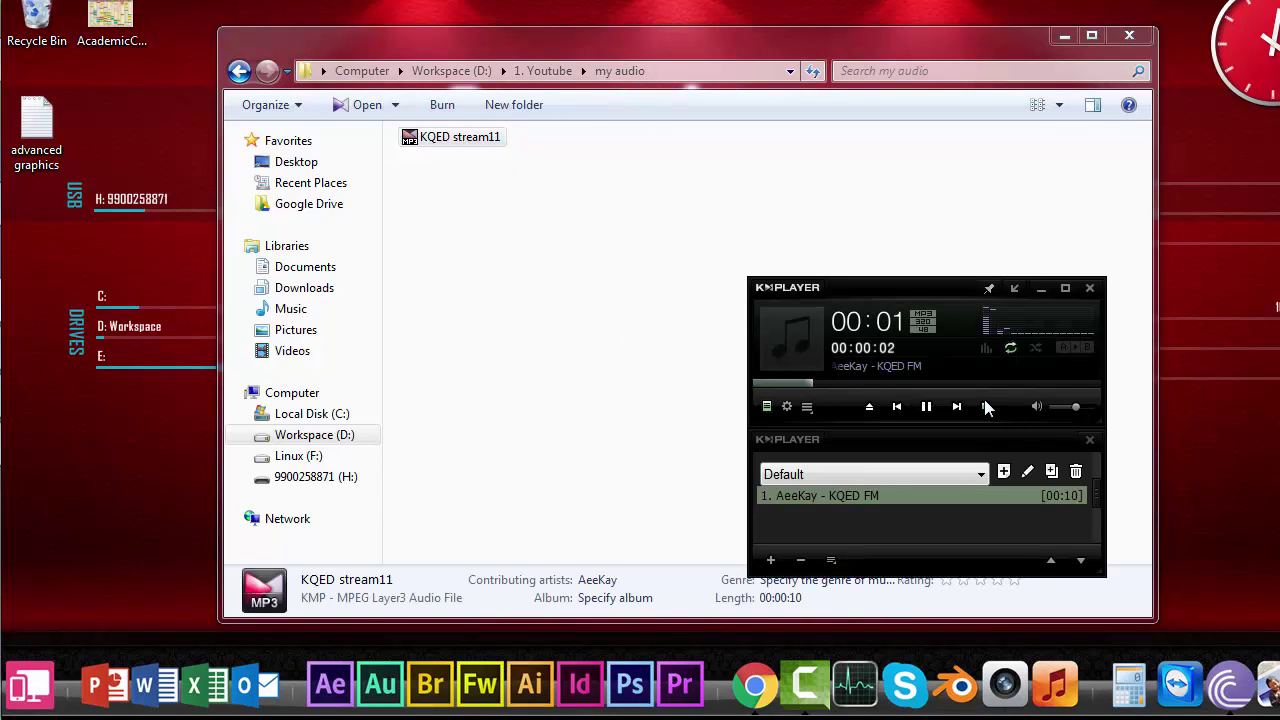
{"action": "left_click", "coordinate": [927, 407]}
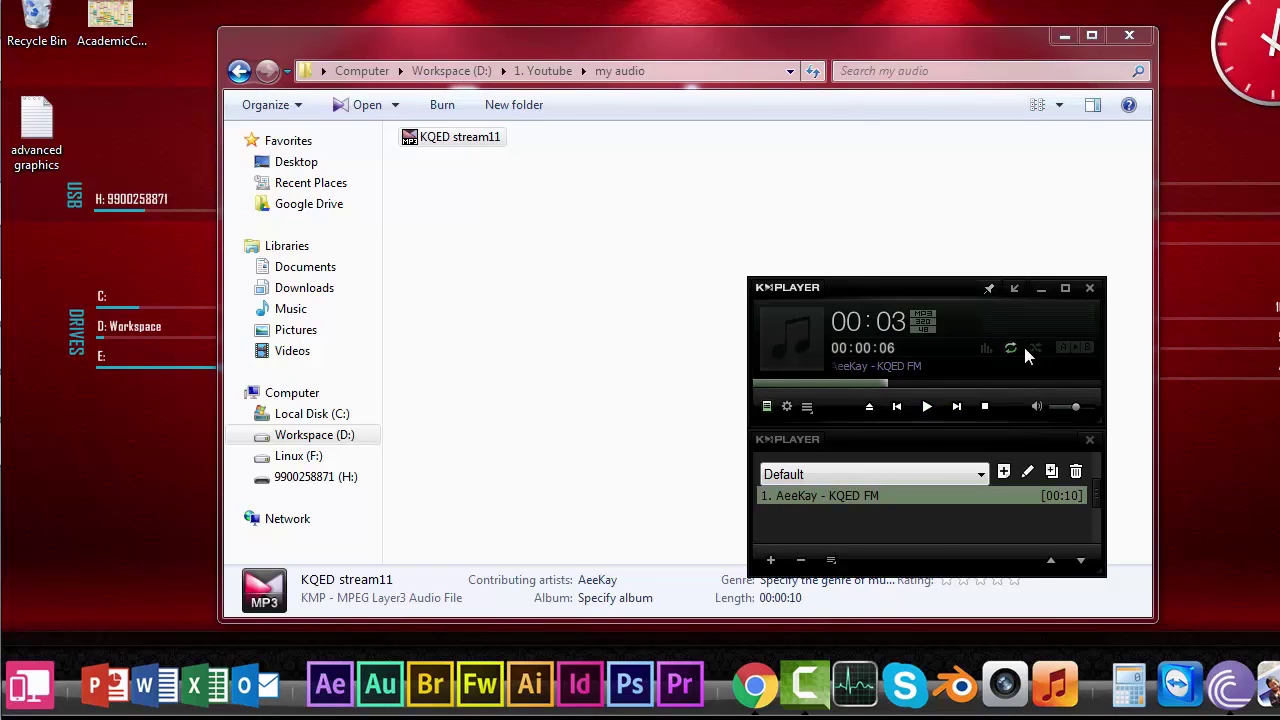
{"action": "left_click", "coordinate": [1090, 290]}
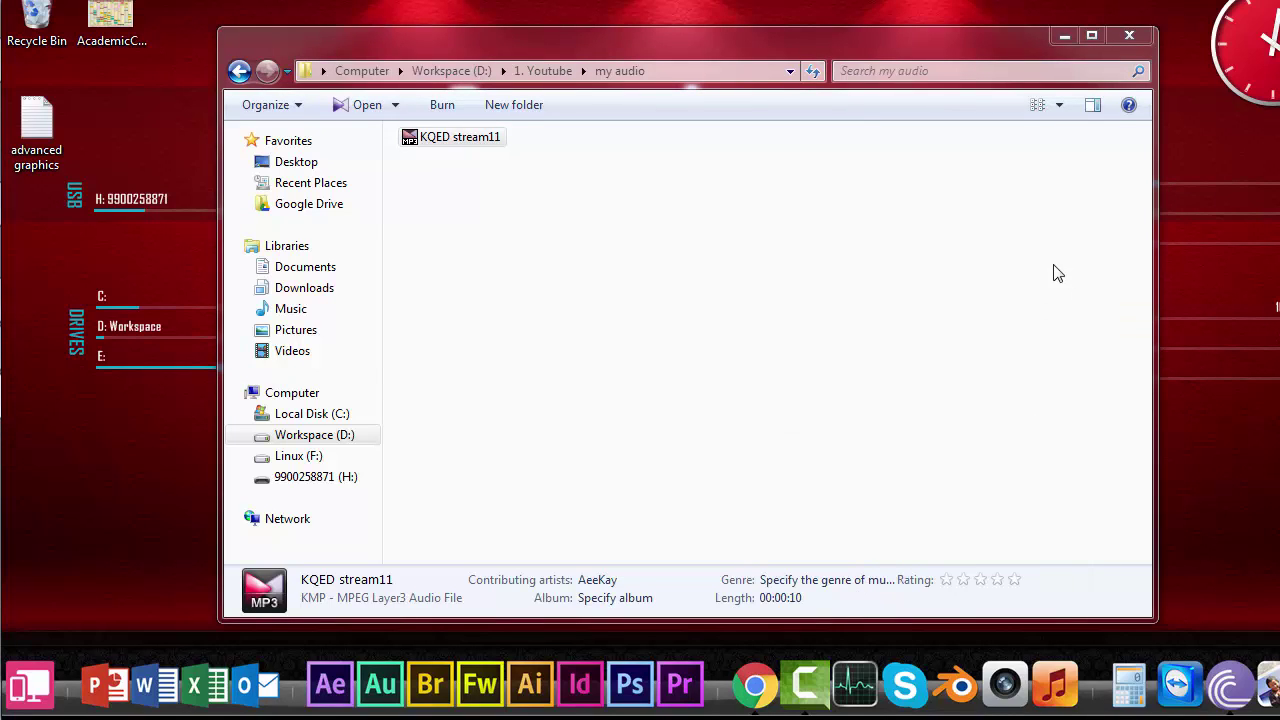
Close the my audio Explorer window and return to Audacity.
{"action": "left_click", "coordinate": [1126, 38]}
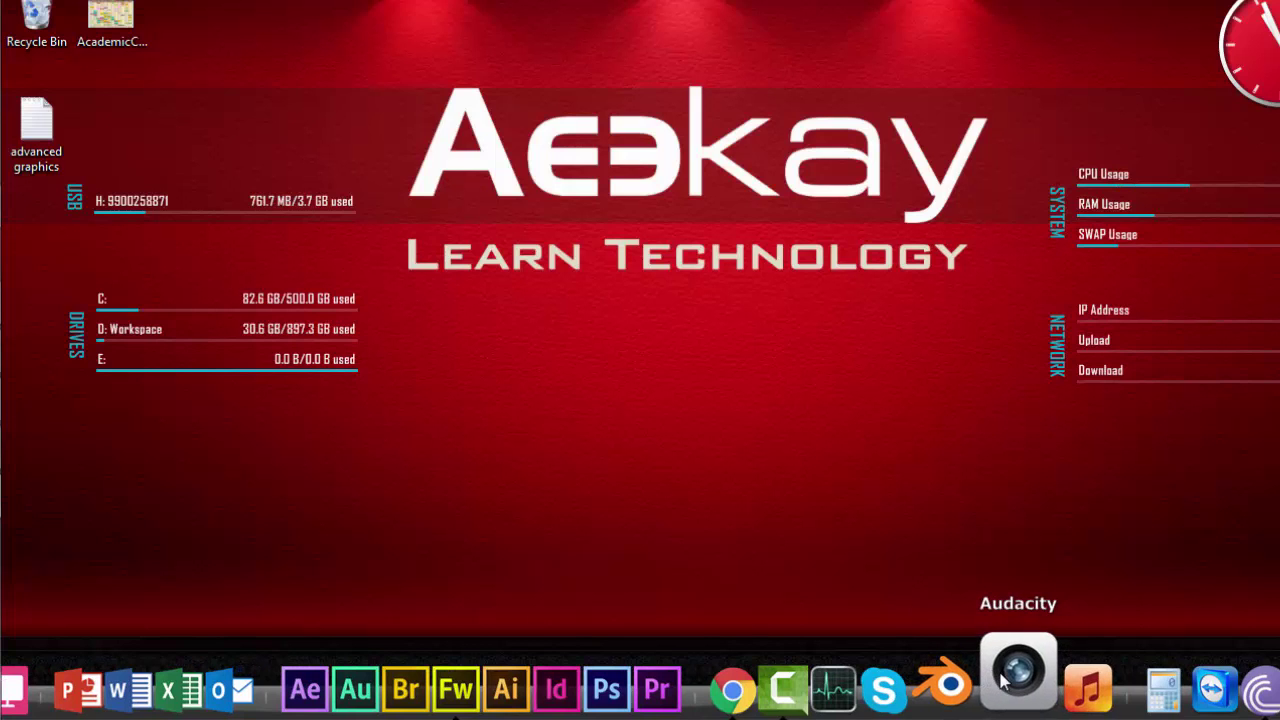
{"action": "left_click", "coordinate": [1005, 680]}
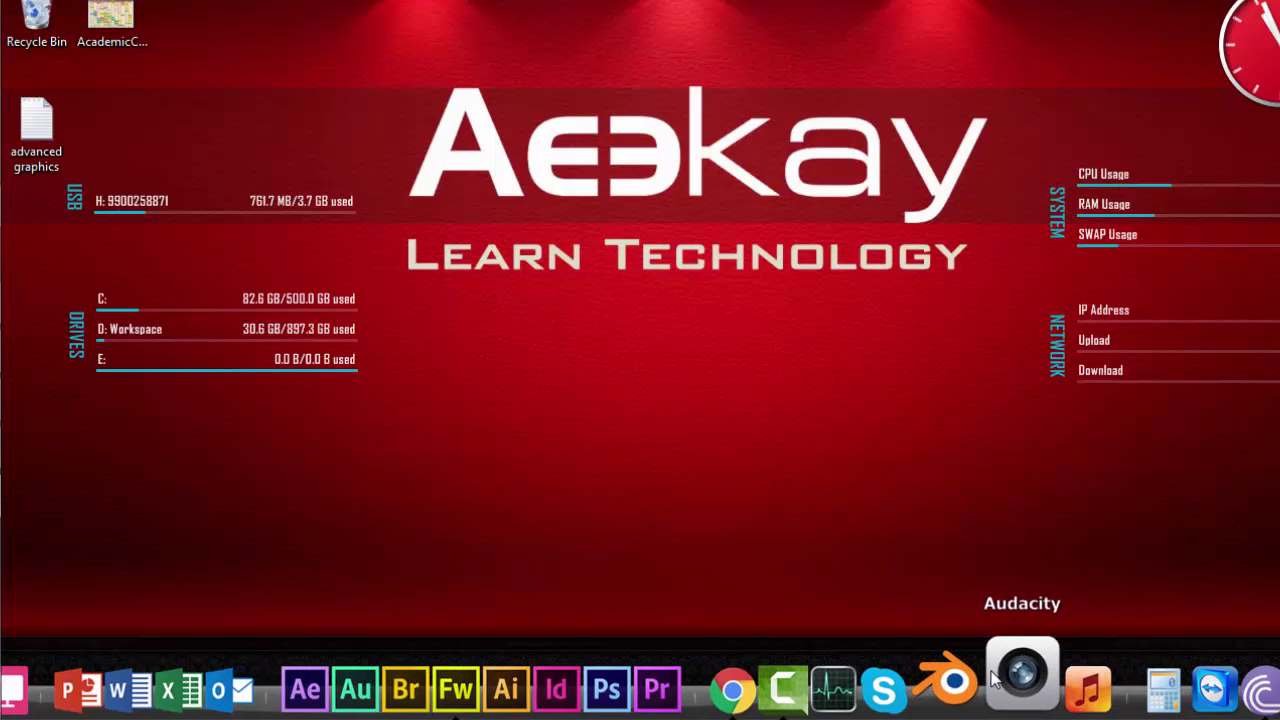